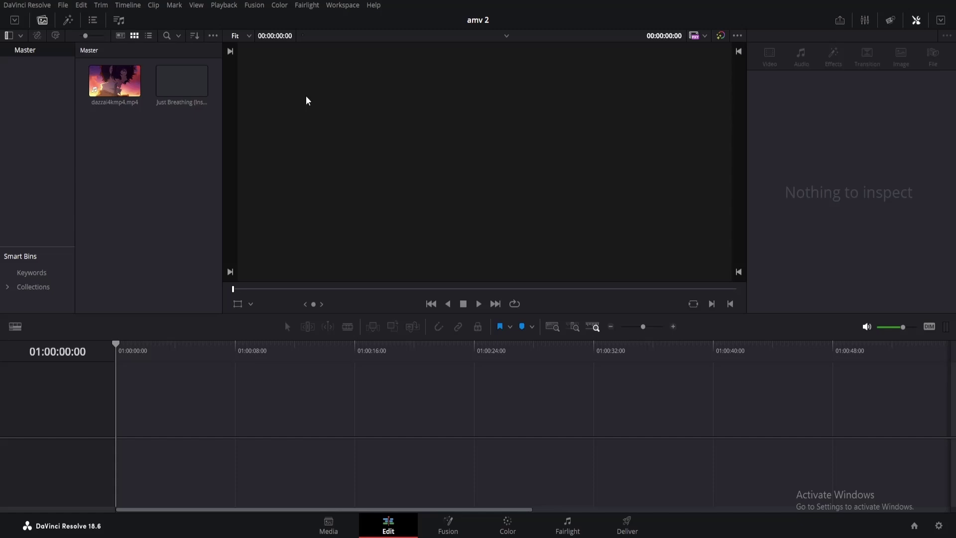
- Place the Just Breathing (Instrumental) music on A1 at the timeline start
drag(182, 83, 445, 464)
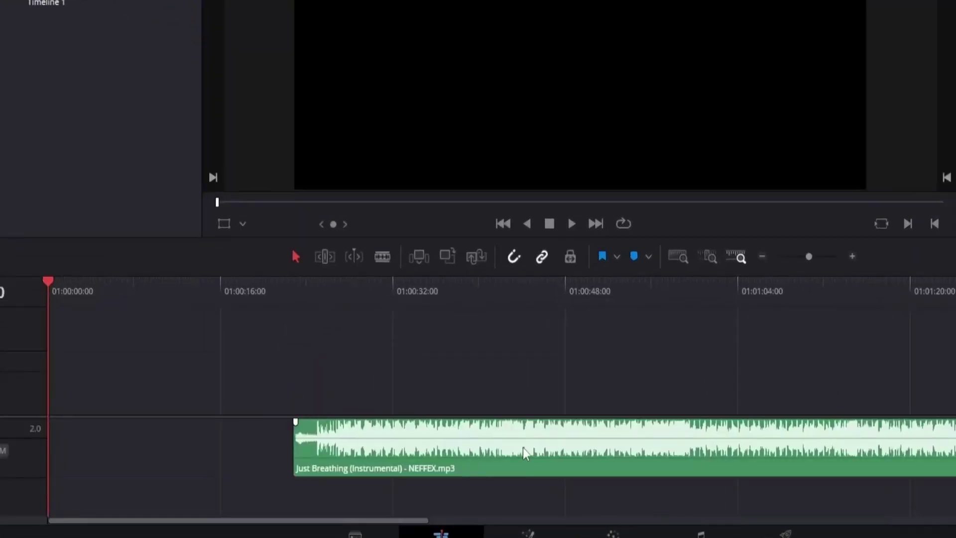
drag(523, 454, 370, 432)
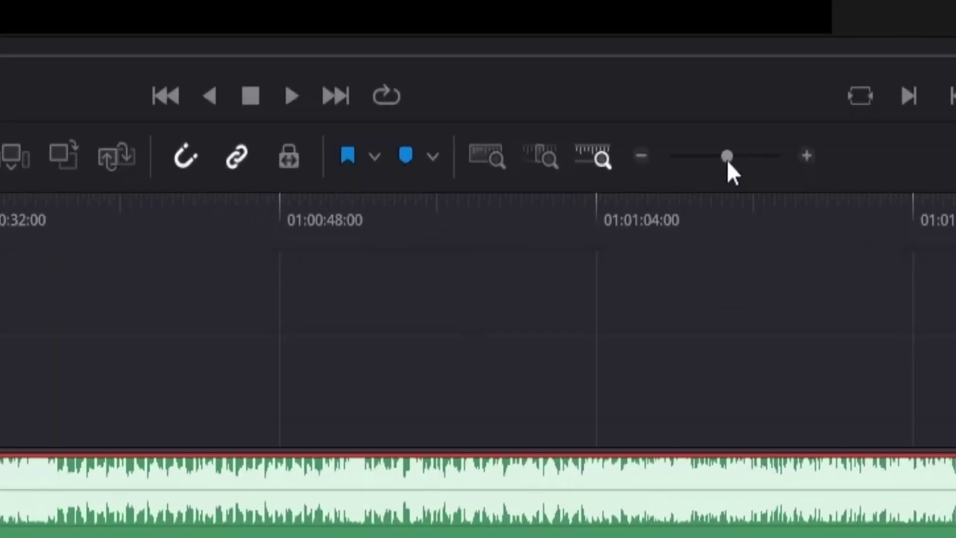
drag(727, 164, 750, 158)
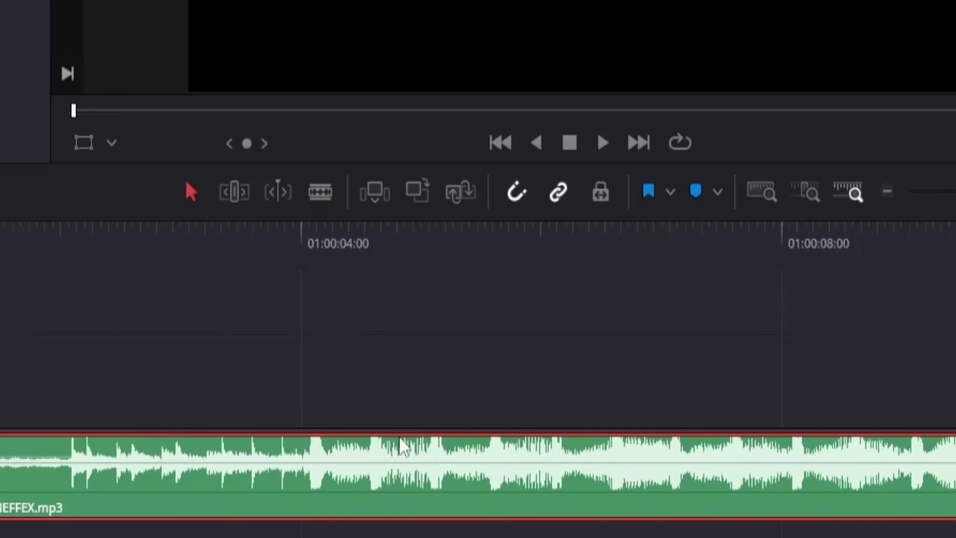
- Split the music where it kicks in and ripple-delete the quiet intro
mouse_move(339, 283)
mouse_down()
mouse_move(318, 286)
mouse_move(328, 278)
mouse_up()
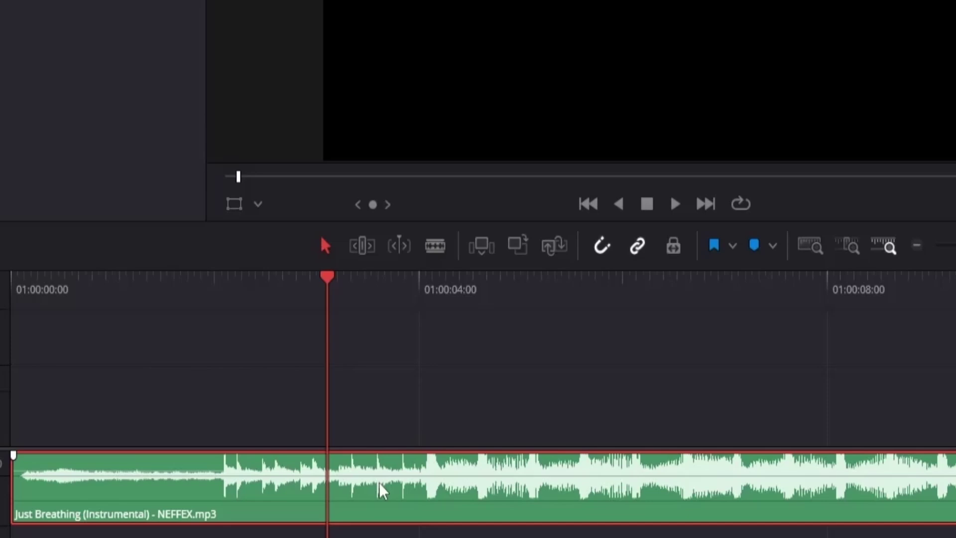
key(ctrl+b)
key(shift+Delete)
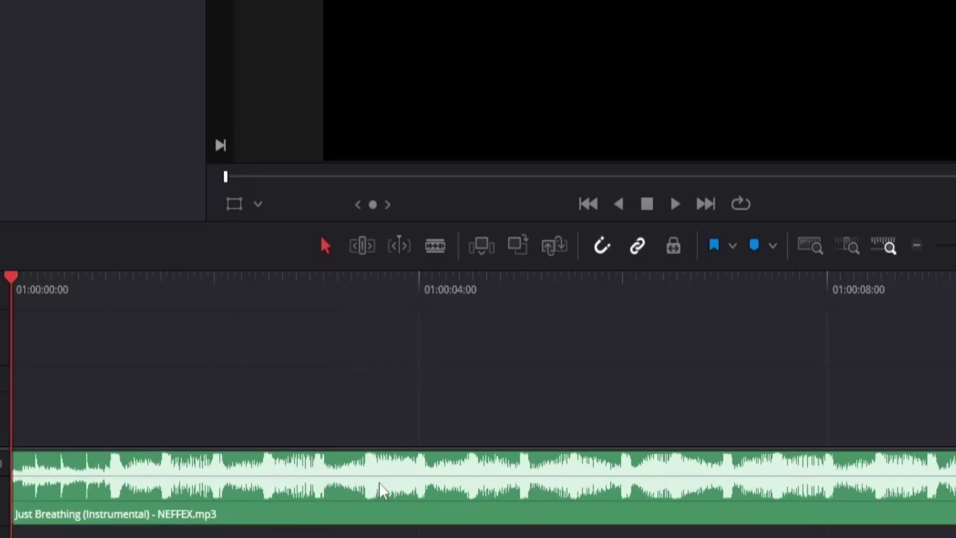
- Play the trimmed music, then scrub the playhead to find the first beat
key(space)
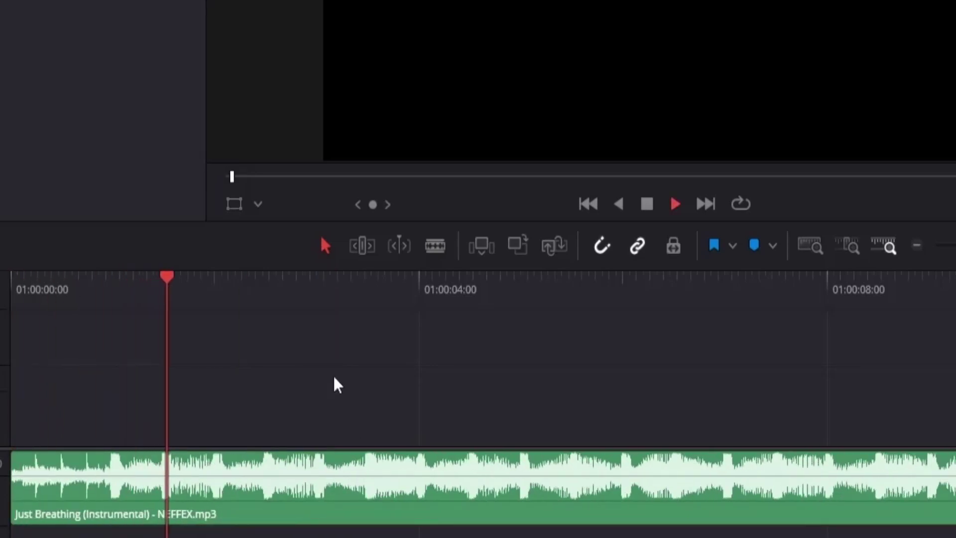
click(100, 284)
mouse_move(100, 284)
mouse_down()
mouse_move(98, 343)
mouse_move(114, 347)
mouse_up()
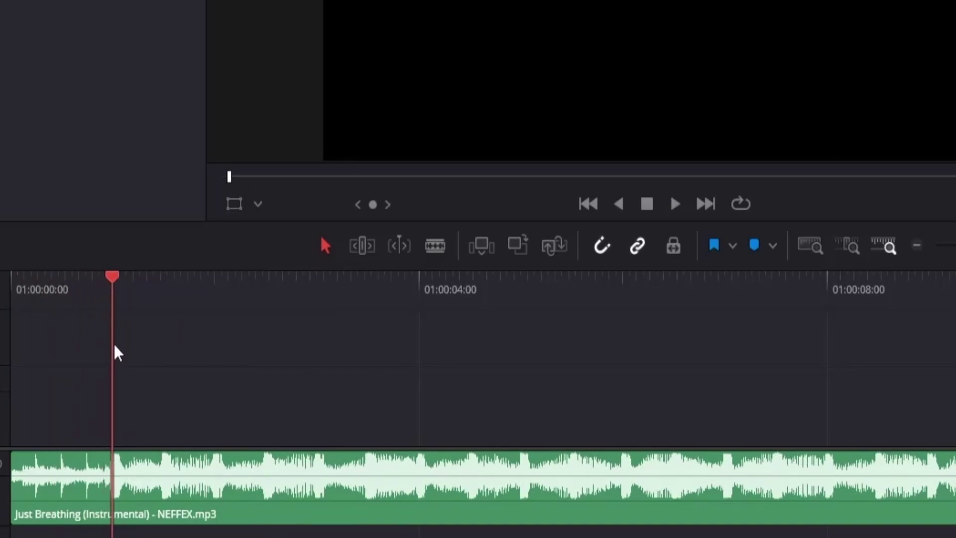
- Add a beat marker on the music clip at the first beat
key(m)
key(ctrl+z)
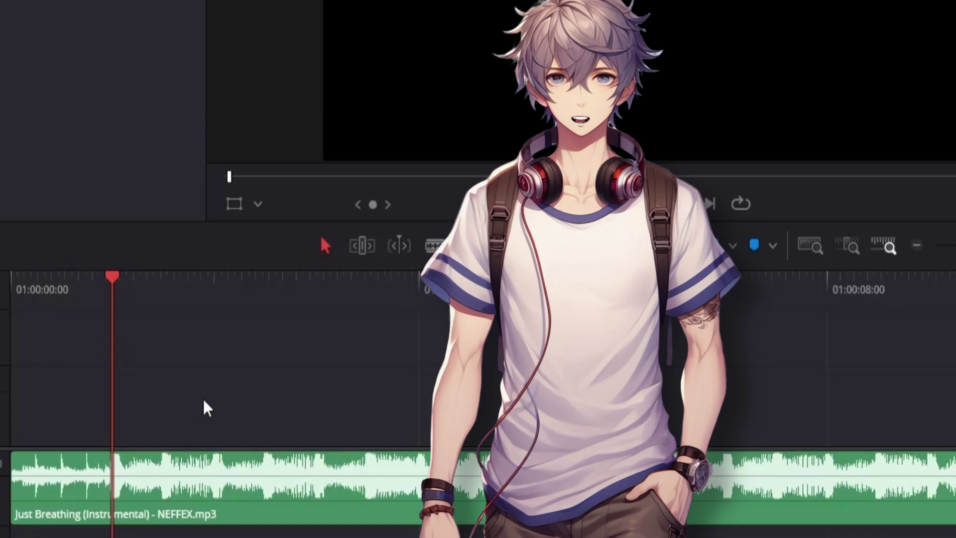
click(183, 498)
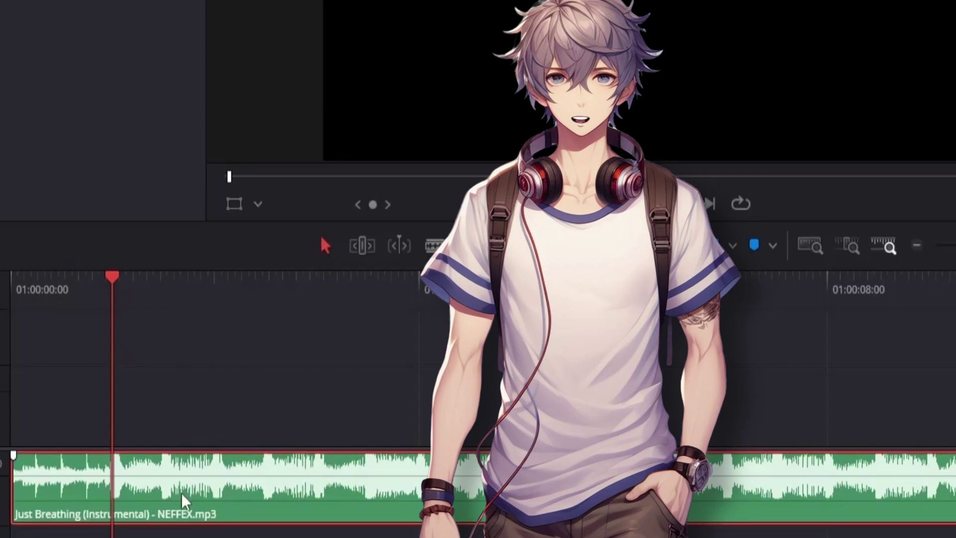
key(m)
click(85, 295)
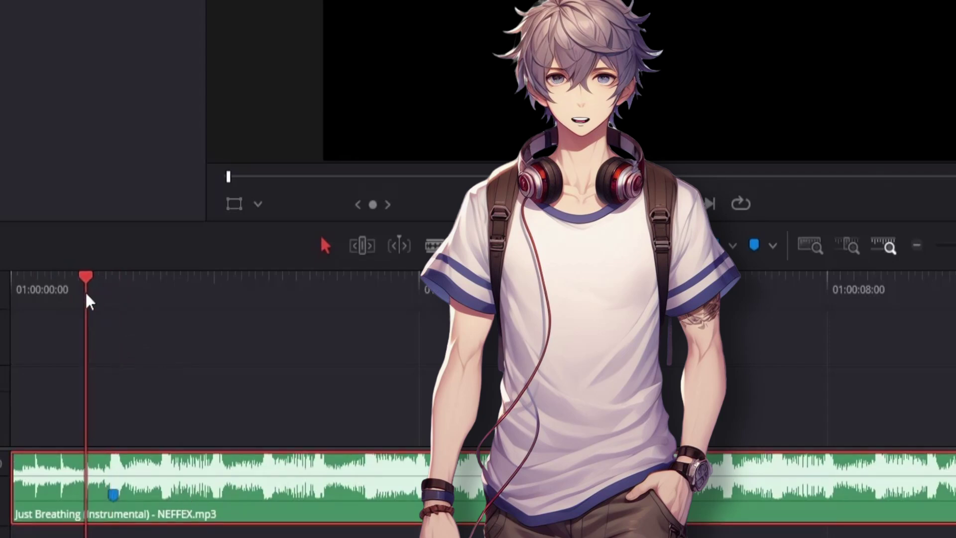
- Undo a stray cut, step frame by frame onto the next beat and mark it
key(ctrl+b)
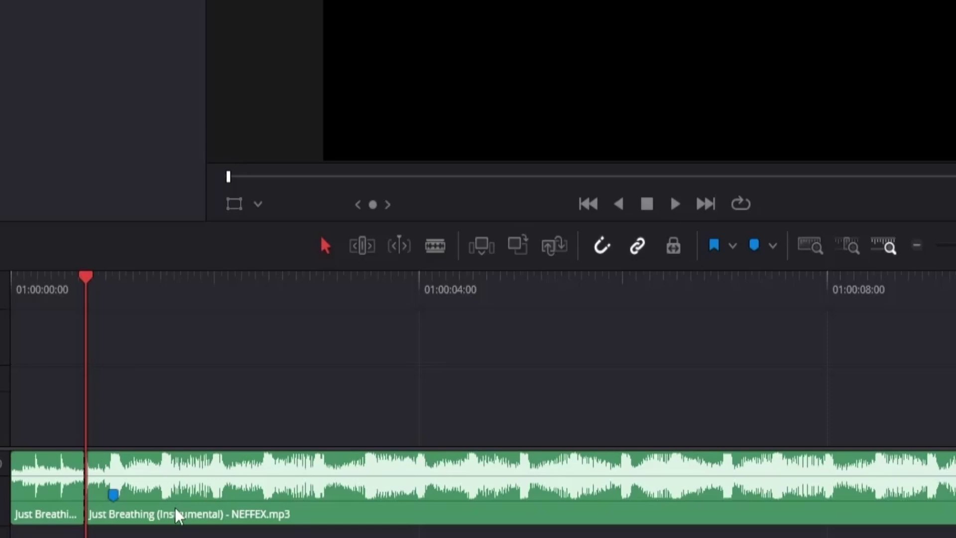
key(ctrl+z)
key(ctrl+z)
key(Right)
key(Right)
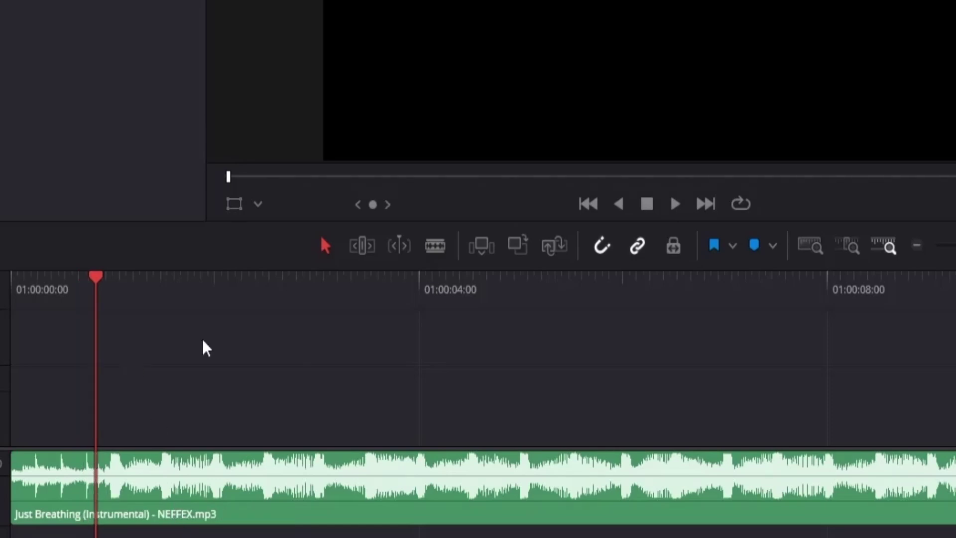
key(Right)
key(Right)
key(Right)
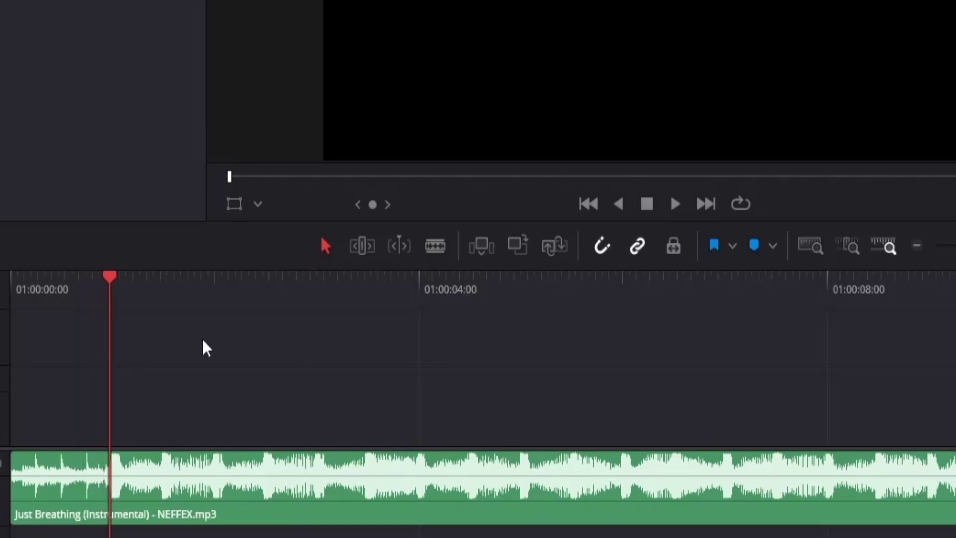
key(Right)
key(Left)
key(Left)
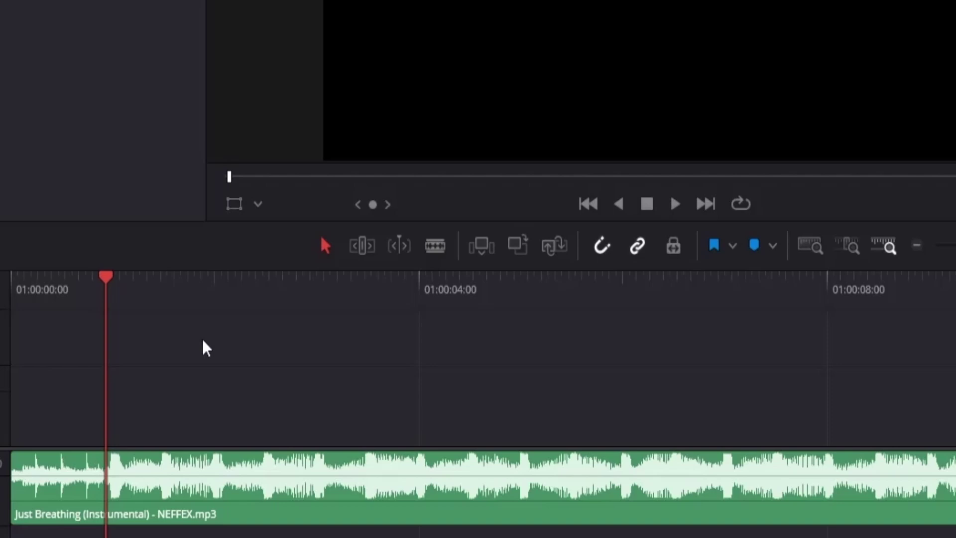
key(Right)
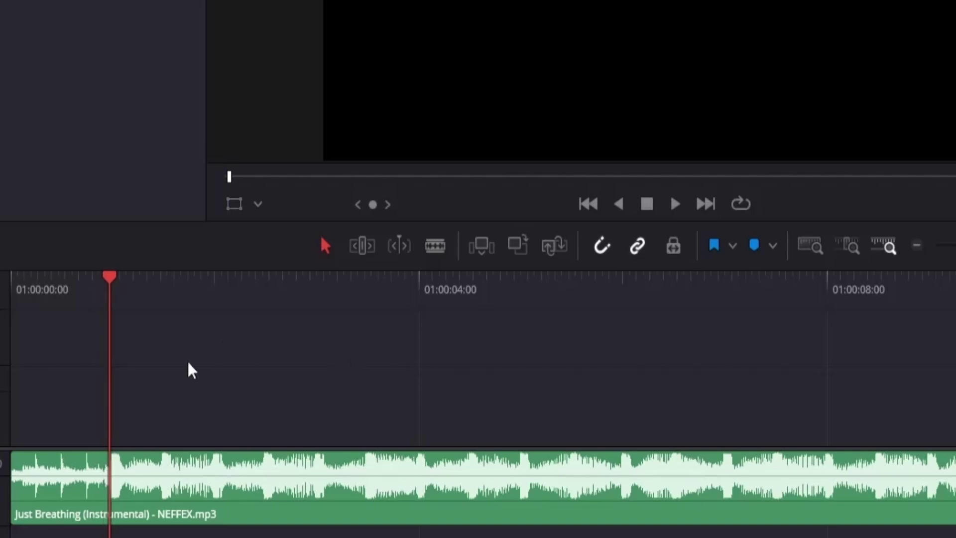
key(m)
- Cut the music at the three-second point and delete the leftover remainder
drag(111, 282, 162, 298)
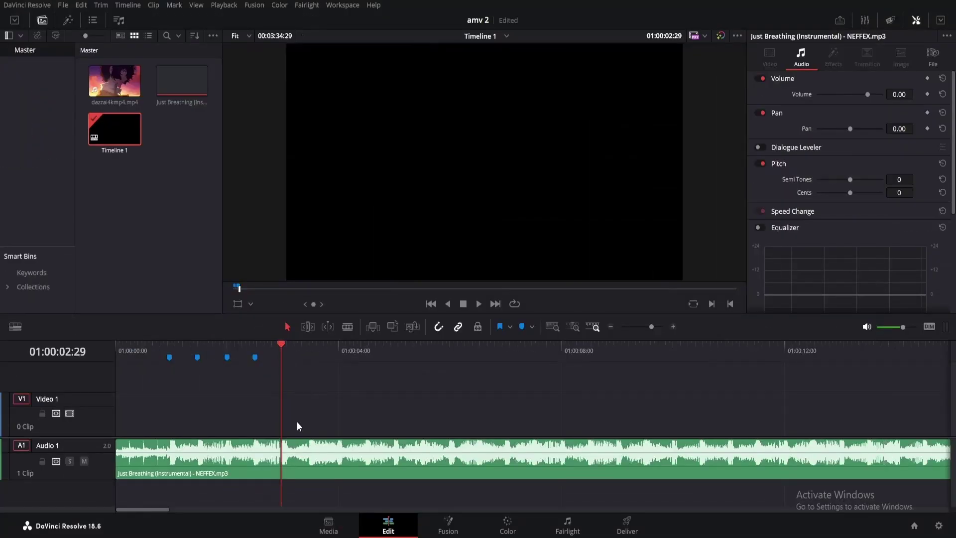
click(306, 473)
key(ctrl+b)
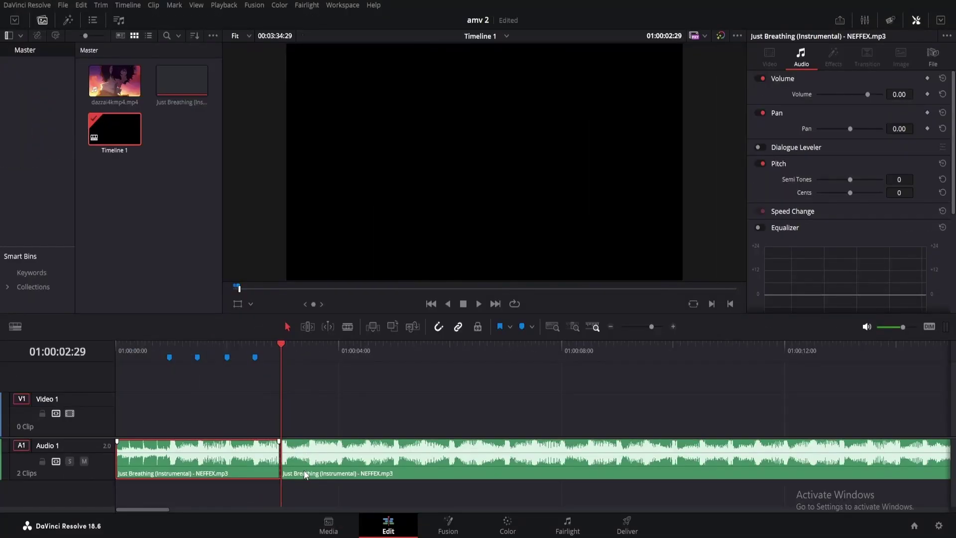
click(306, 474)
key(Delete)
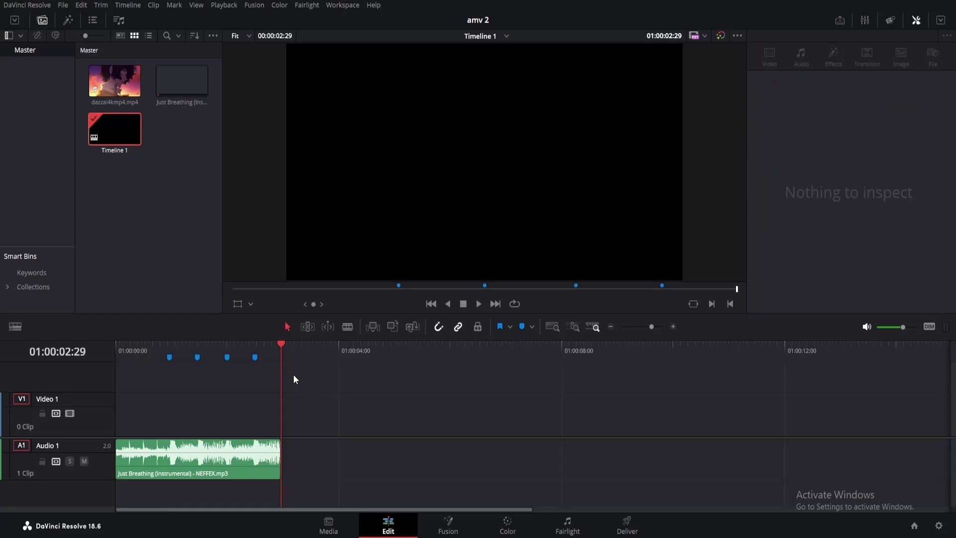
- Set an in/out range over the first three seconds and drop dazzai4kmp4.mp4 on the video track
key(x)
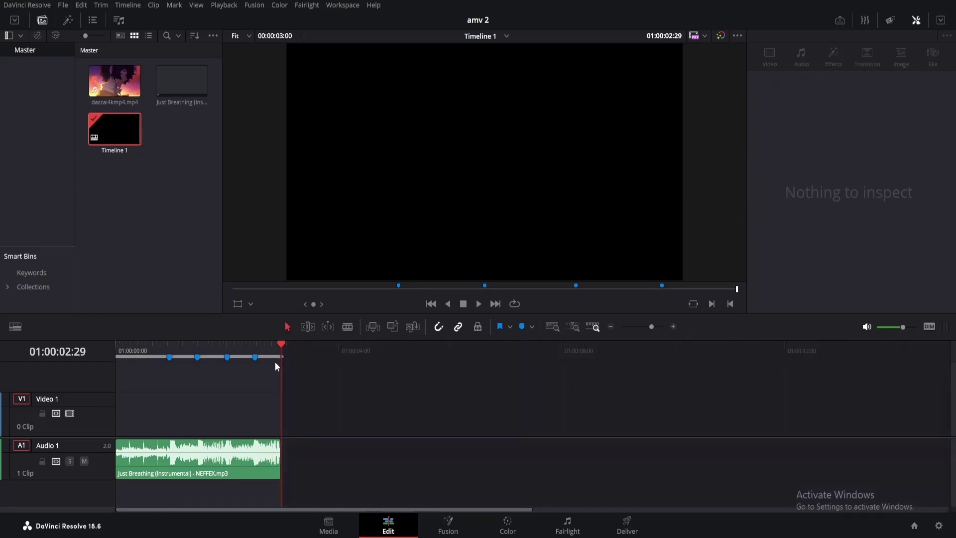
drag(246, 348, 115, 354)
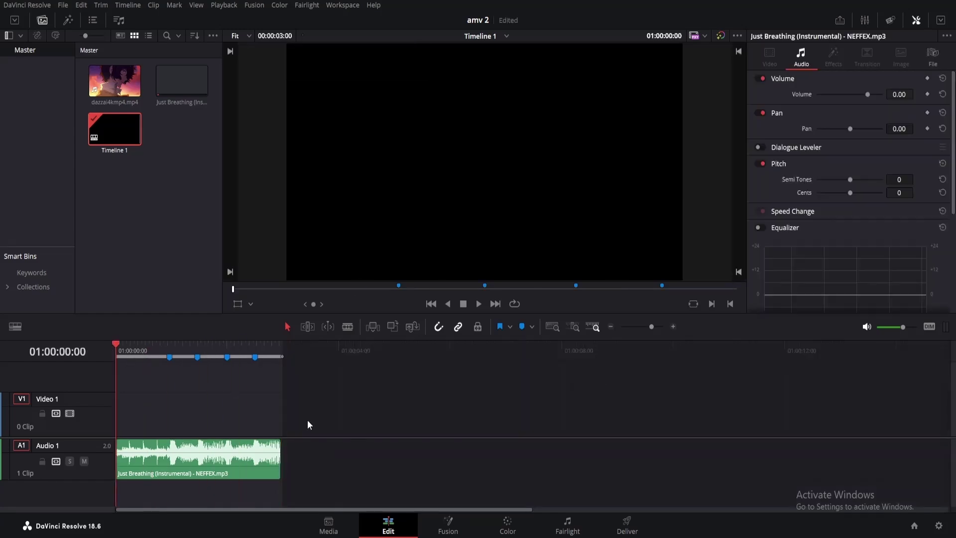
drag(115, 82, 383, 396)
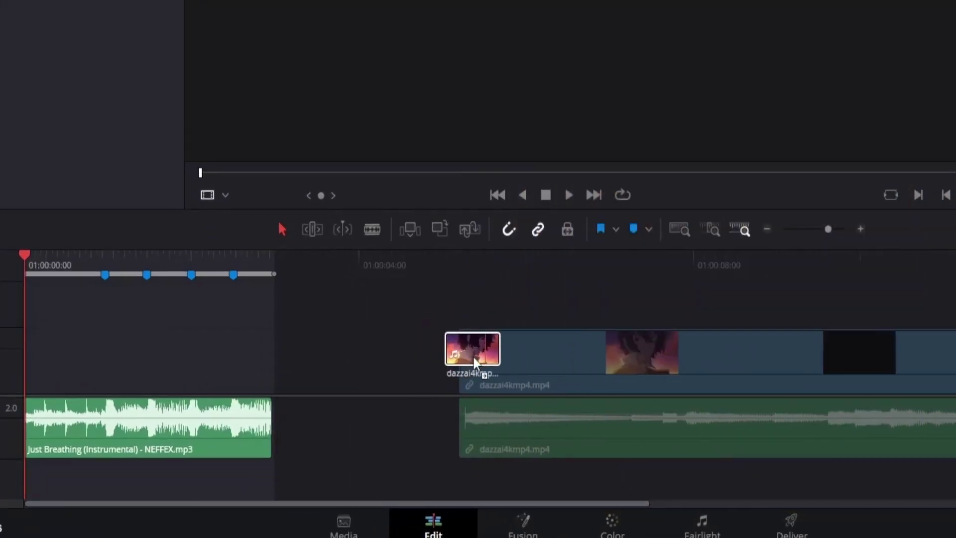
drag(420, 334, 209, 363)
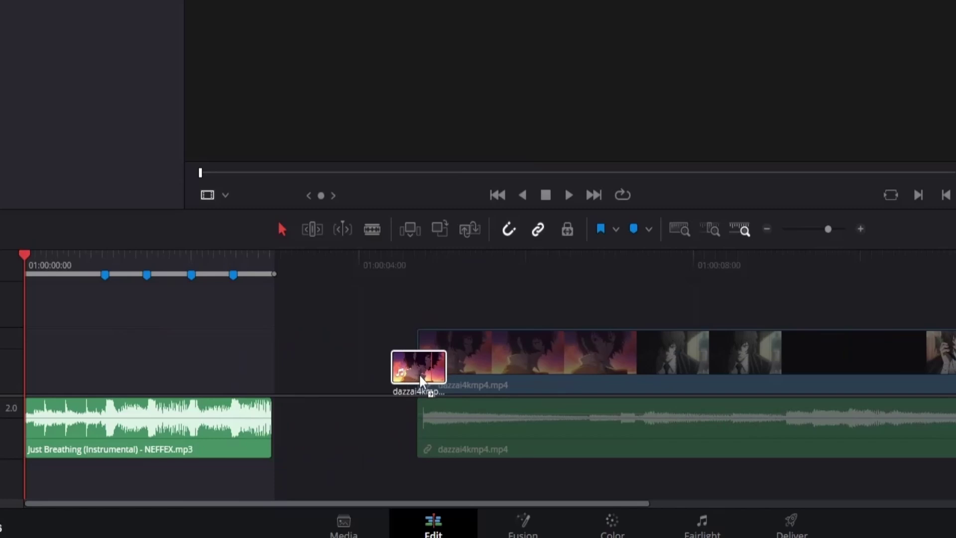
drag(209, 364, 412, 373)
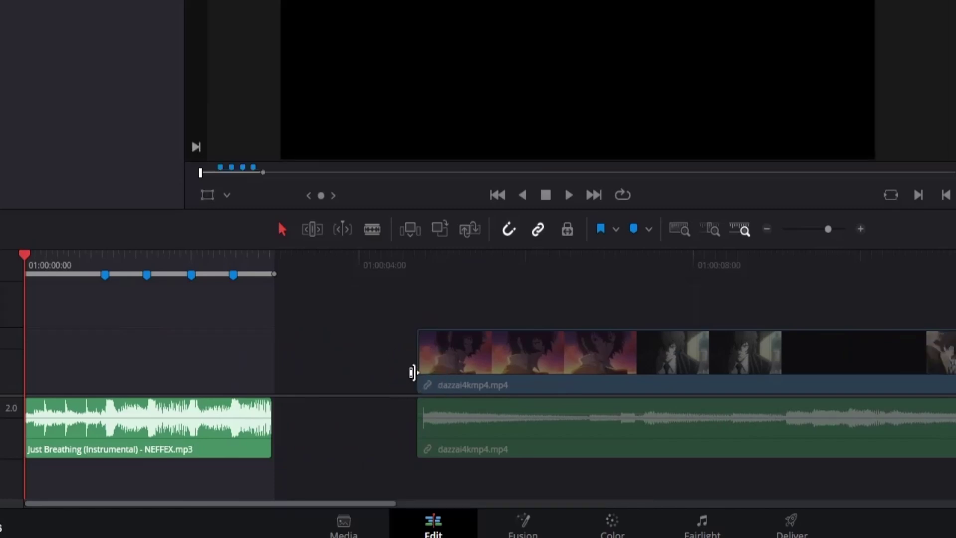
- Unlink and delete the anime clip's own audio, then move its video to the timeline start
click(502, 454)
right_click(503, 453)
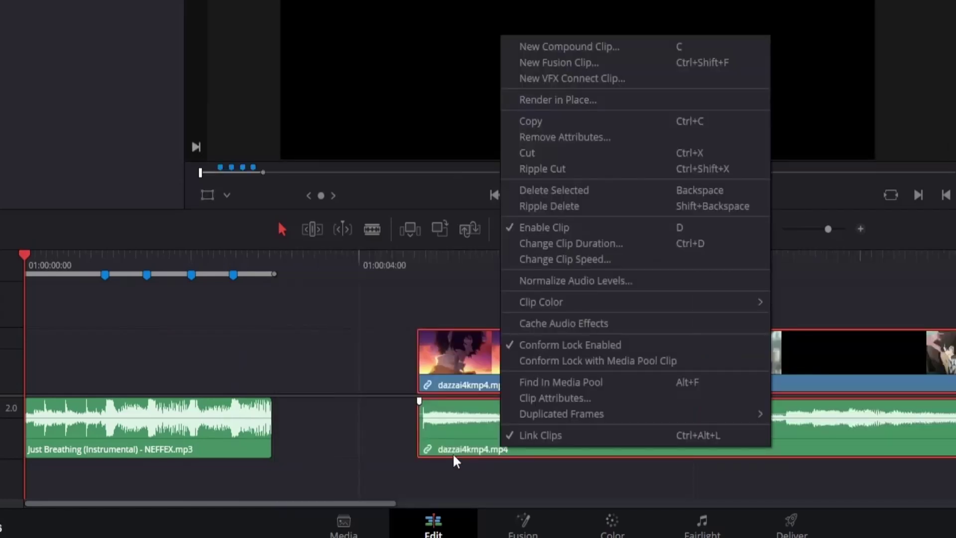
click(541, 435)
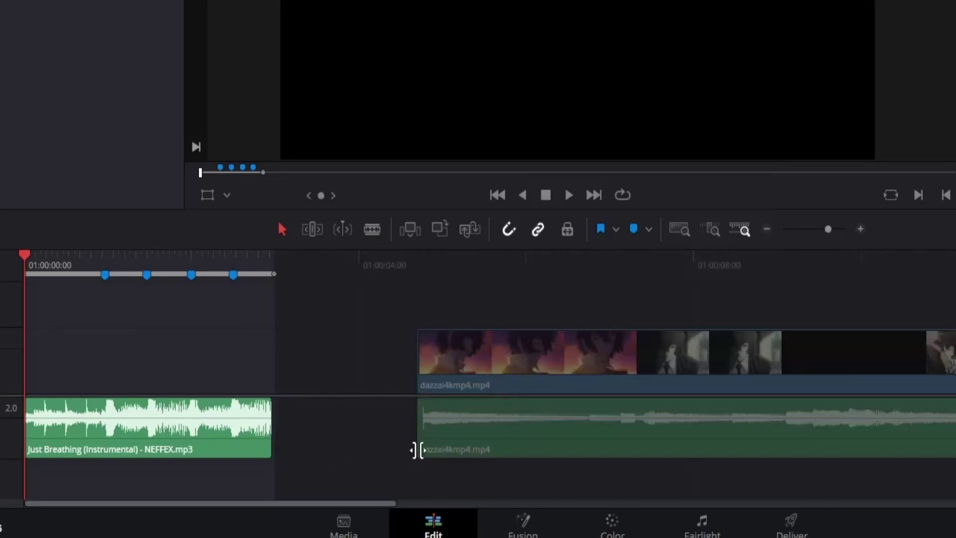
click(453, 452)
key(Delete)
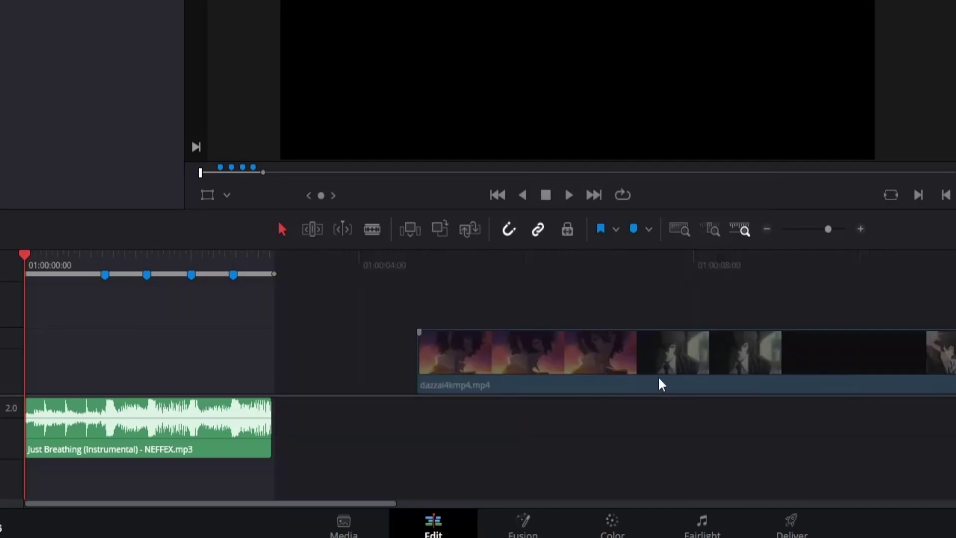
drag(794, 371, 391, 384)
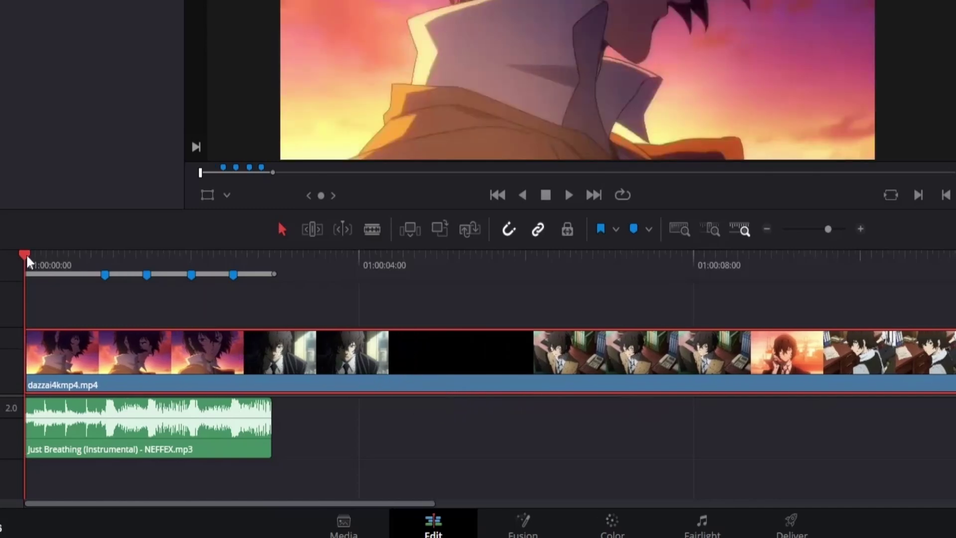
- Trim away the anime clip's unwanted opening and slide the footage to the timeline start
click(42, 258)
mouse_move(44, 262)
mouse_down()
mouse_move(94, 273)
mouse_move(75, 267)
mouse_move(148, 265)
mouse_move(81, 272)
mouse_move(57, 261)
mouse_move(70, 261)
mouse_up()
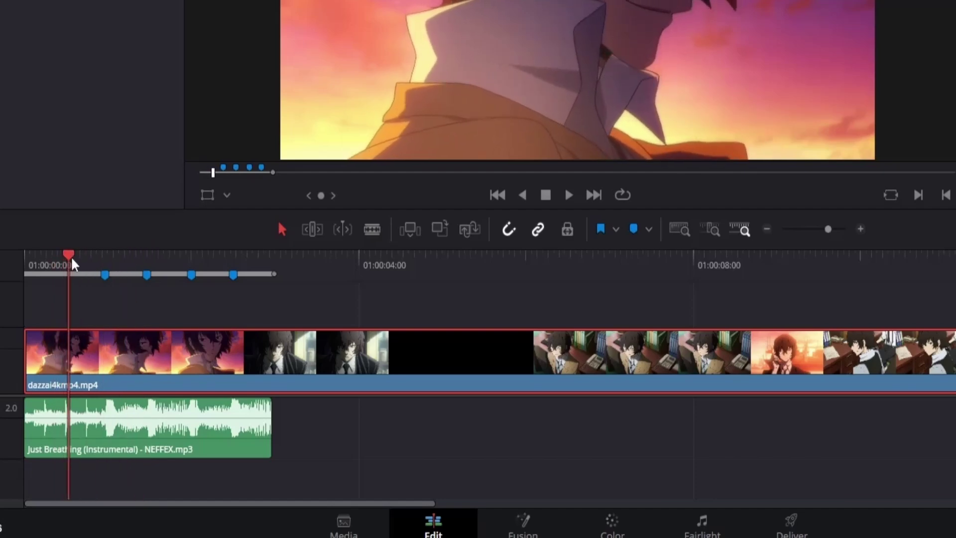
key(ctrl+b)
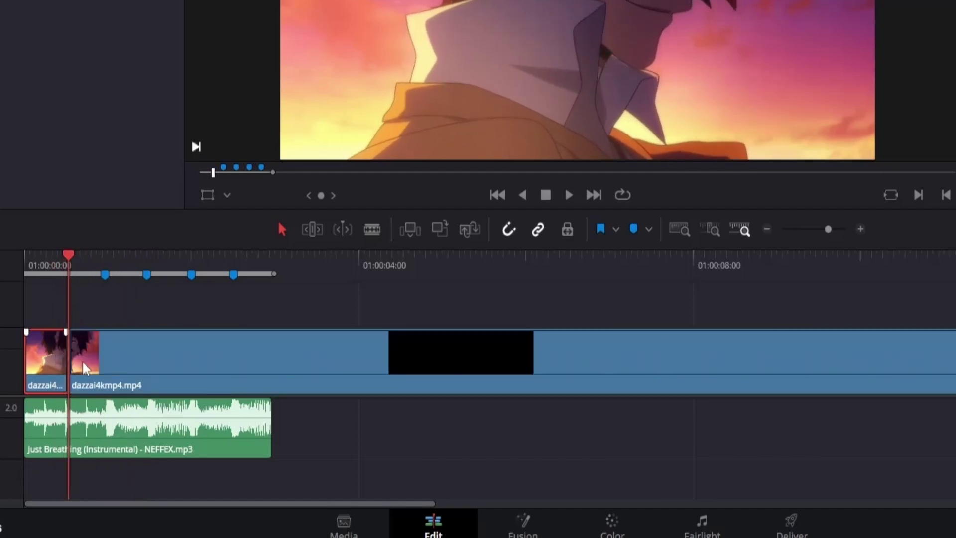
key(Delete)
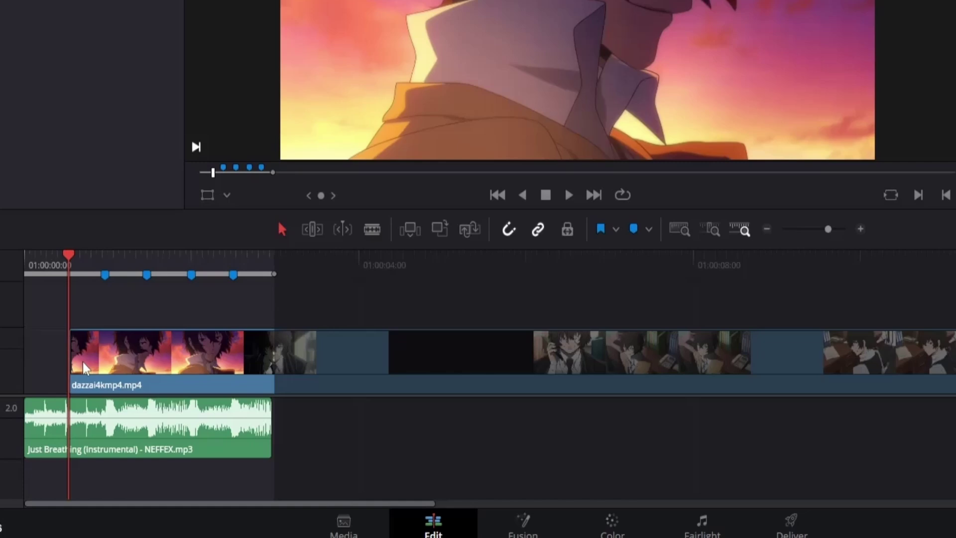
drag(175, 365, 123, 365)
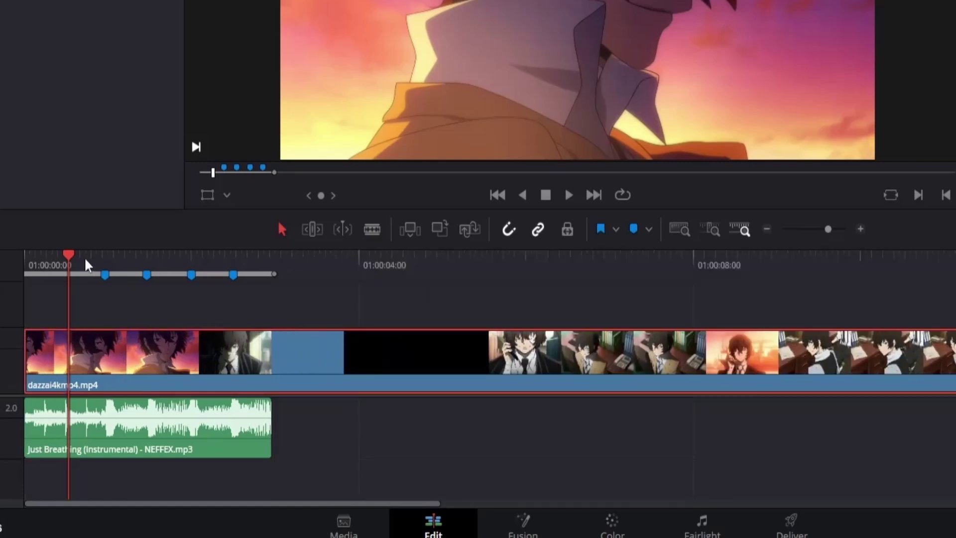
- Cut the footage at the beat markers, removing the extra section and footage past the music
key(])
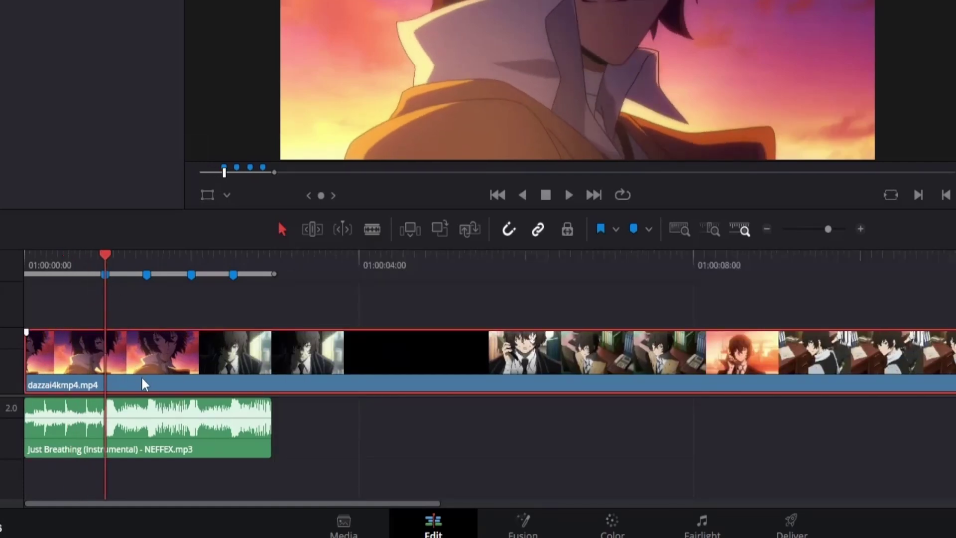
key(ctrl+b)
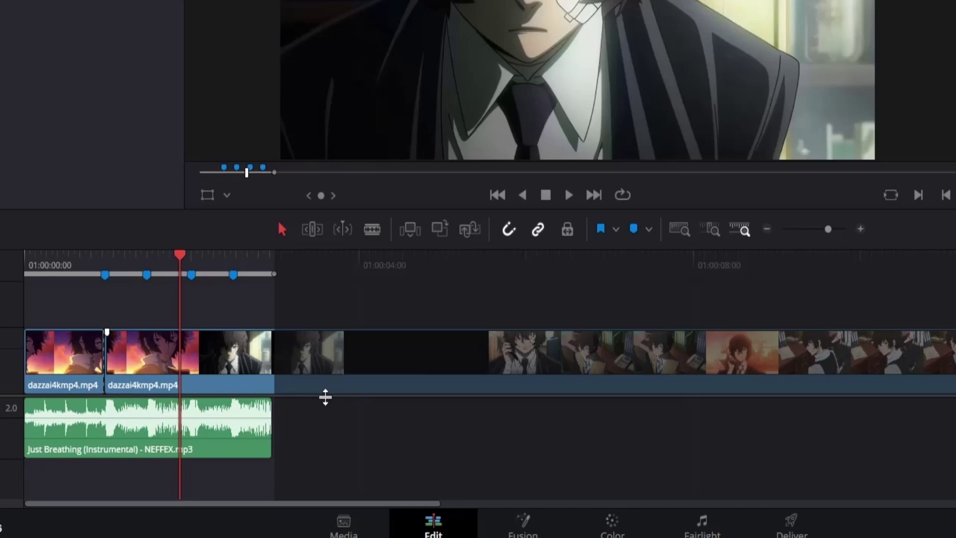
key(ctrl+b)
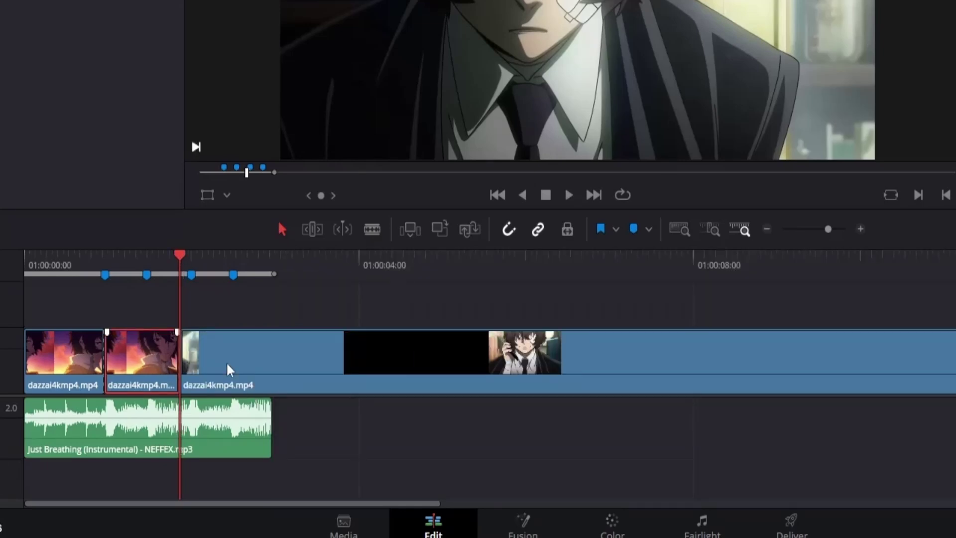
key(BackSpace)
drag(409, 375, 353, 372)
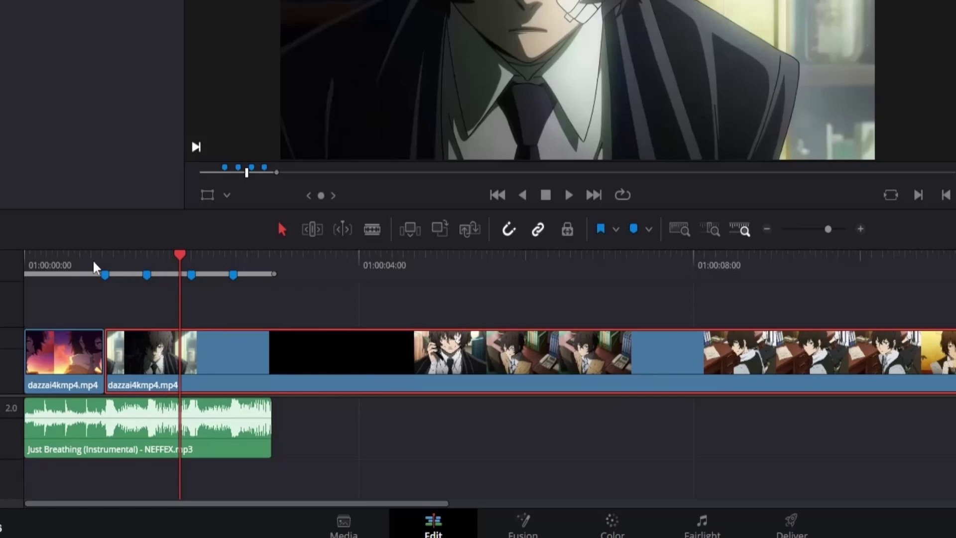
drag(95, 267, 147, 274)
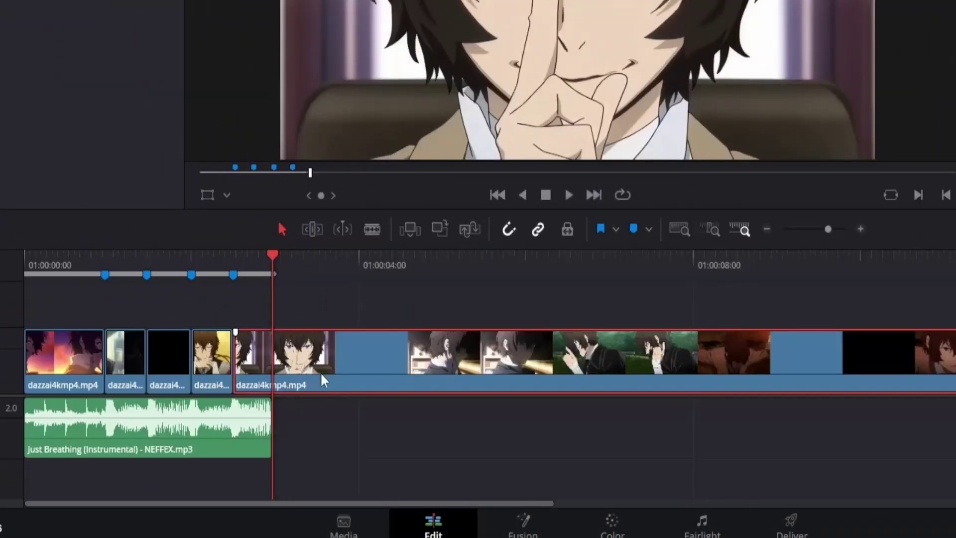
key(Delete)
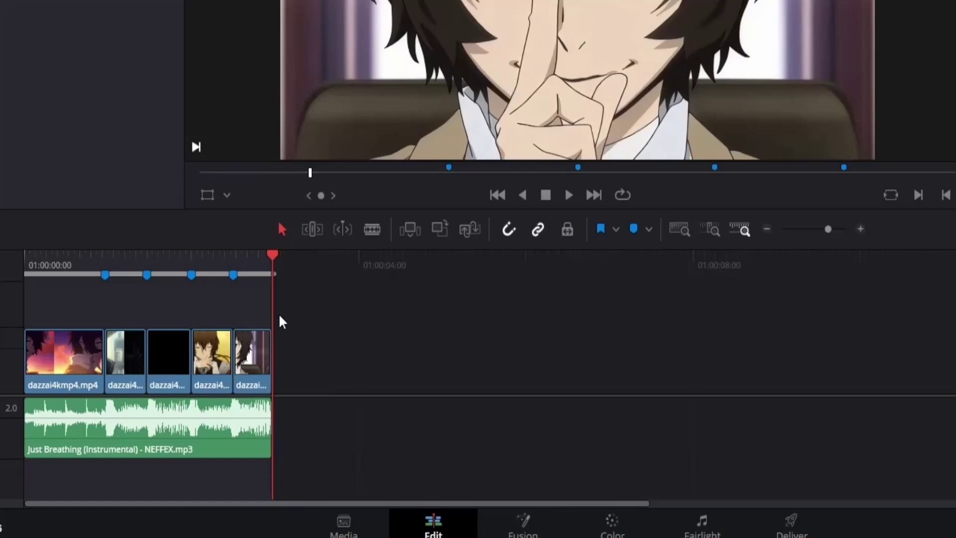
- Start a new compound clip from the first shot
drag(250, 272, 24, 272)
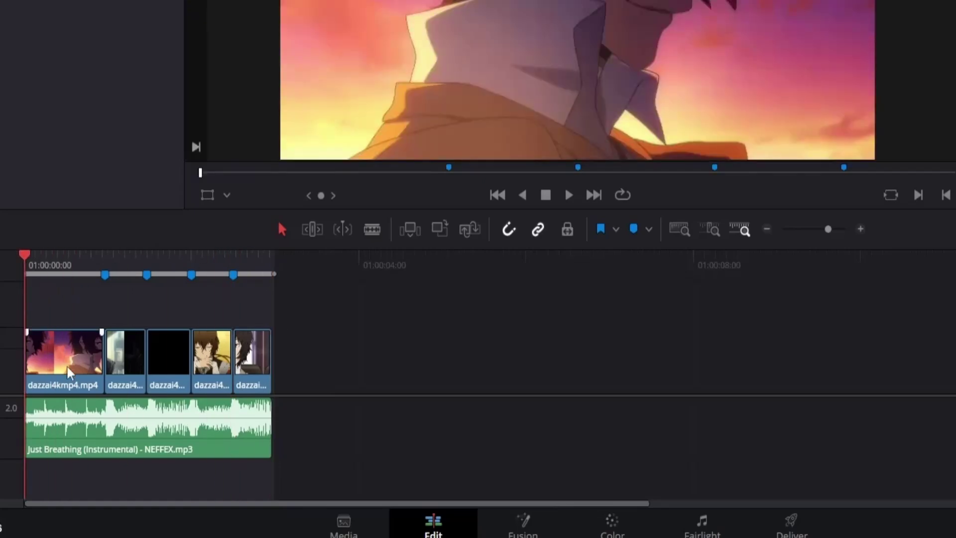
click(69, 373)
right_click(70, 372)
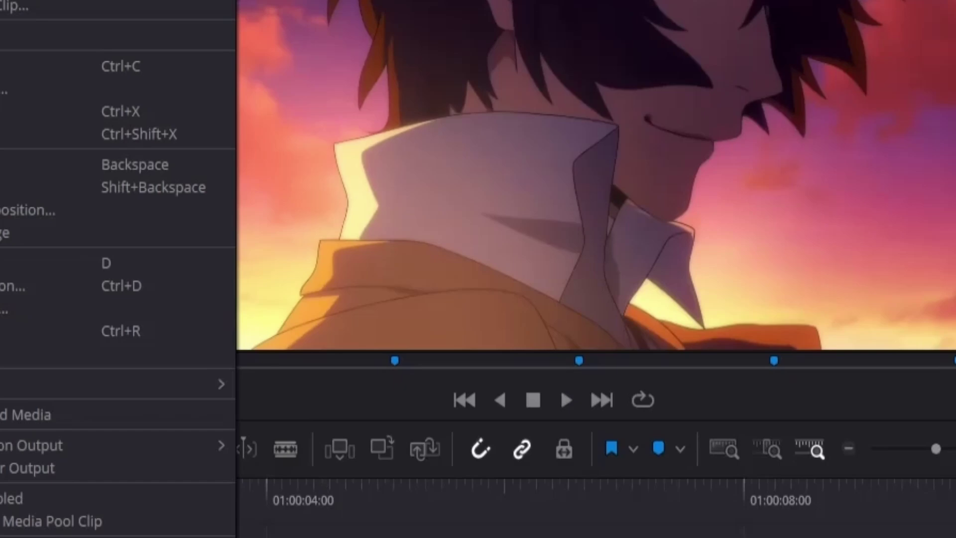
click(482, 224)
- Create compound clip 1, then try moving it to an upper track and undo
text(1)
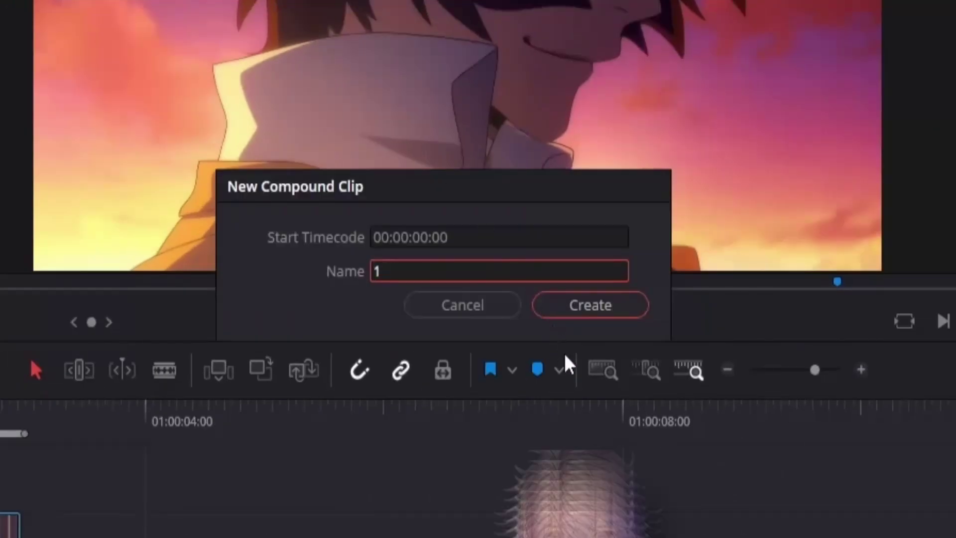
key(Return)
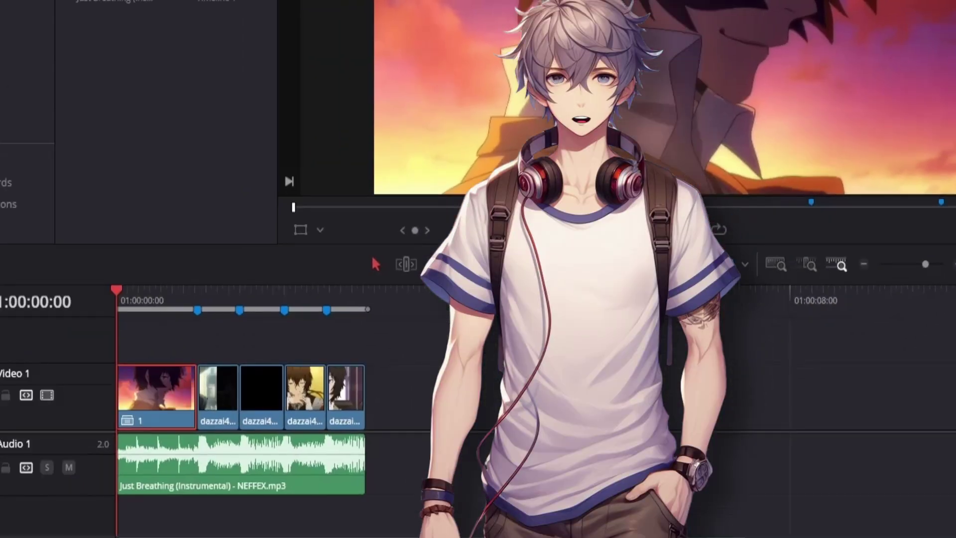
click(142, 299)
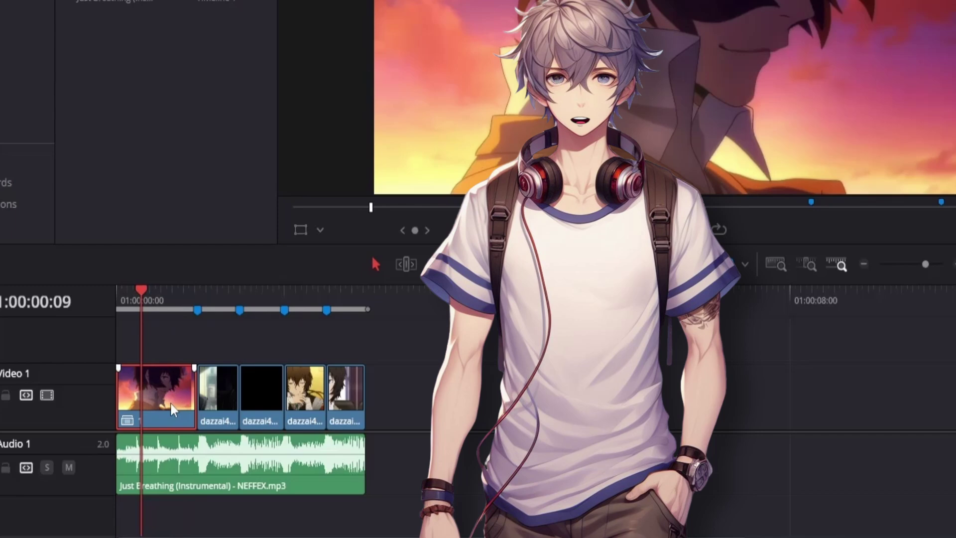
drag(169, 406, 170, 358)
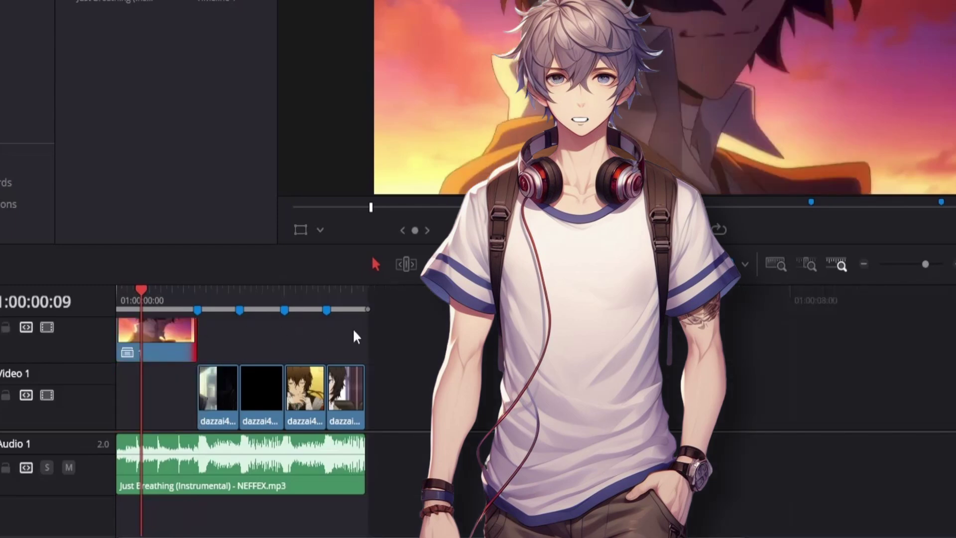
key(ctrl+z)
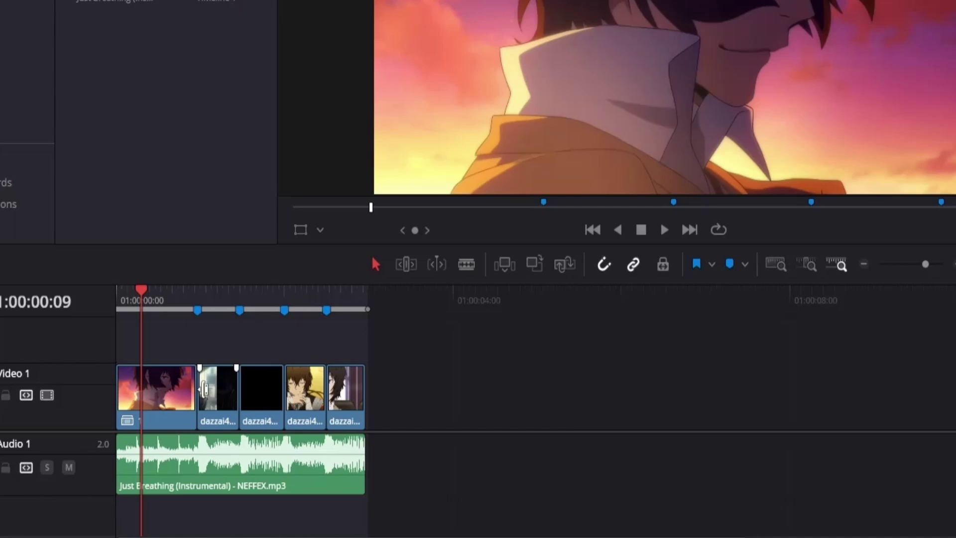
- Preview the clip's frames on the Fusion page
drag(211, 303, 219, 300)
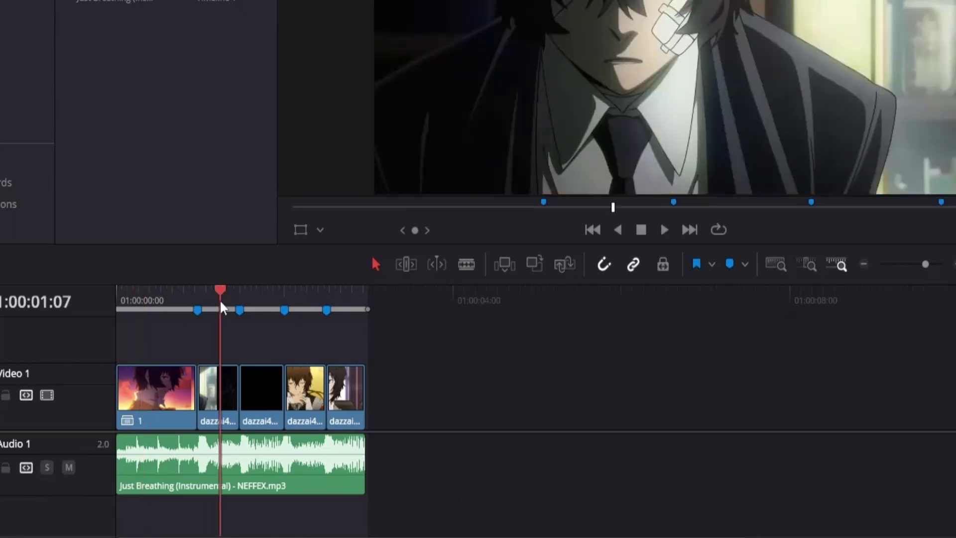
click(631, 513)
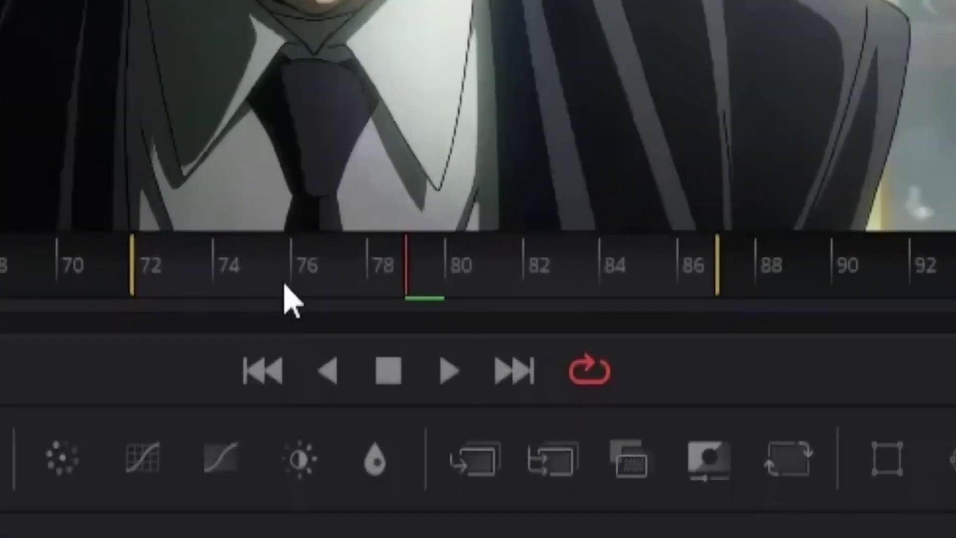
mouse_move(291, 301)
mouse_down()
mouse_move(149, 278)
mouse_move(591, 267)
mouse_up()
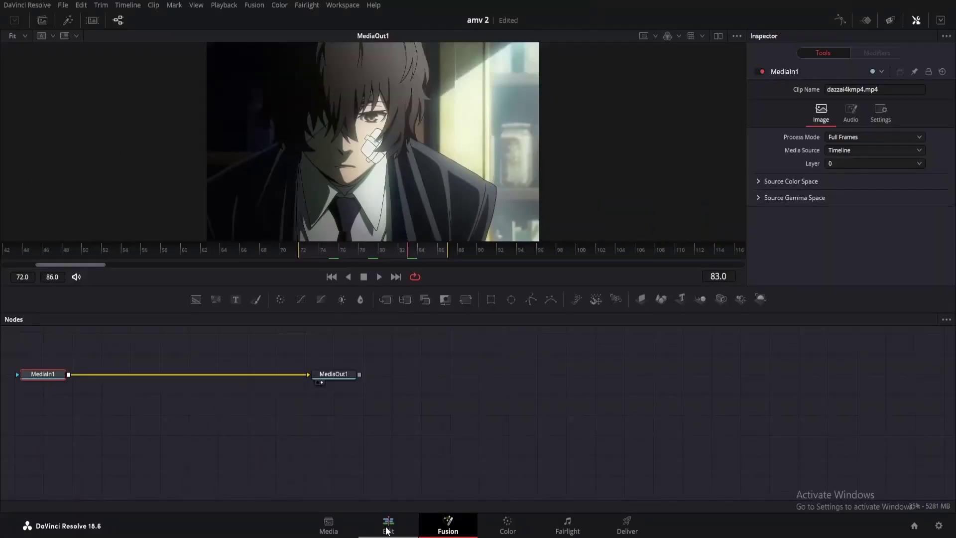
- Turn the second shot into a compound clip named 2
click(388, 524)
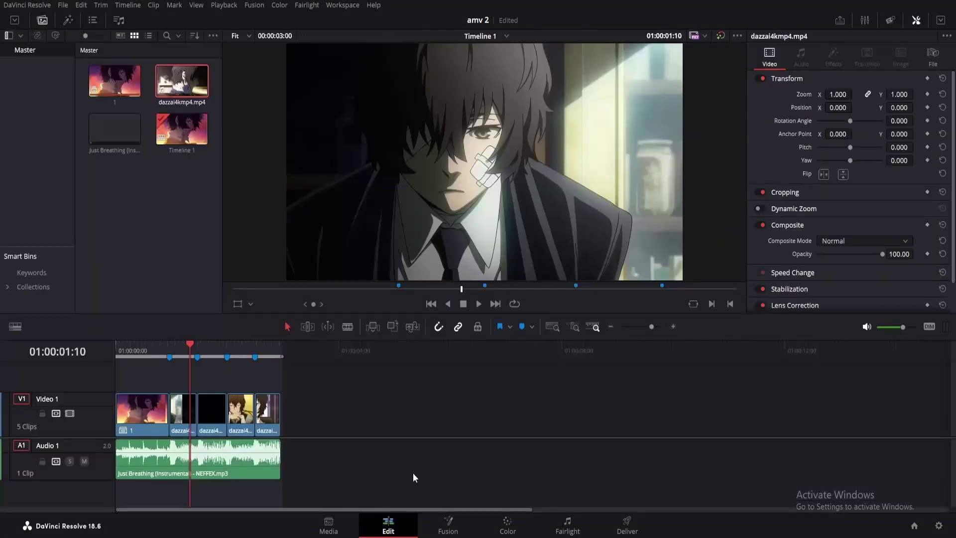
right_click(186, 426)
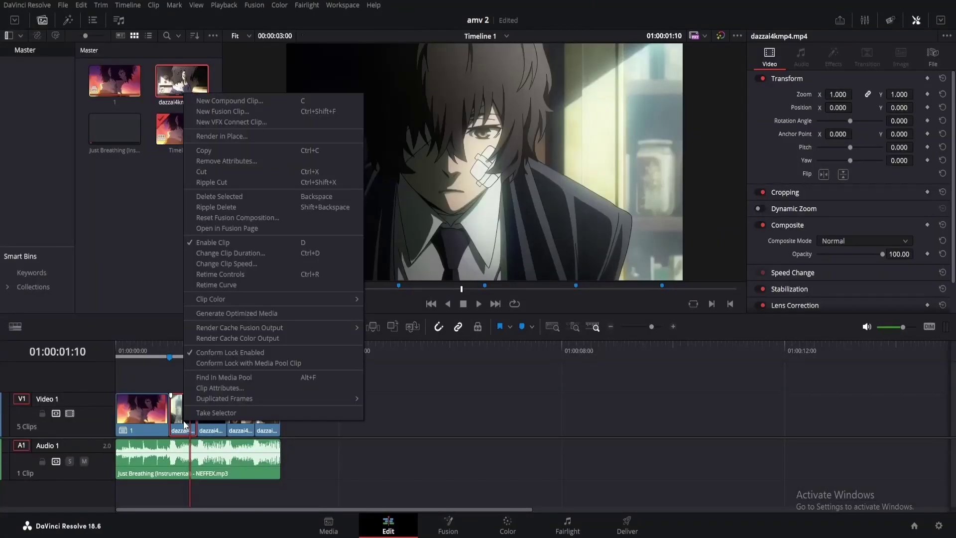
click(264, 99)
key(BackSpace)
text(2)
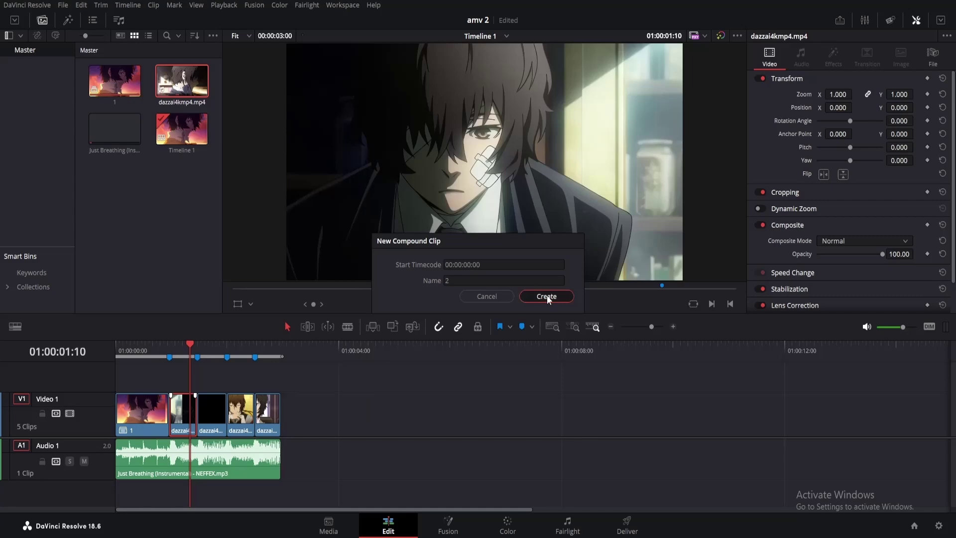
click(547, 295)
- Open compound clip 1 on the Fusion page
key(space)
click(144, 424)
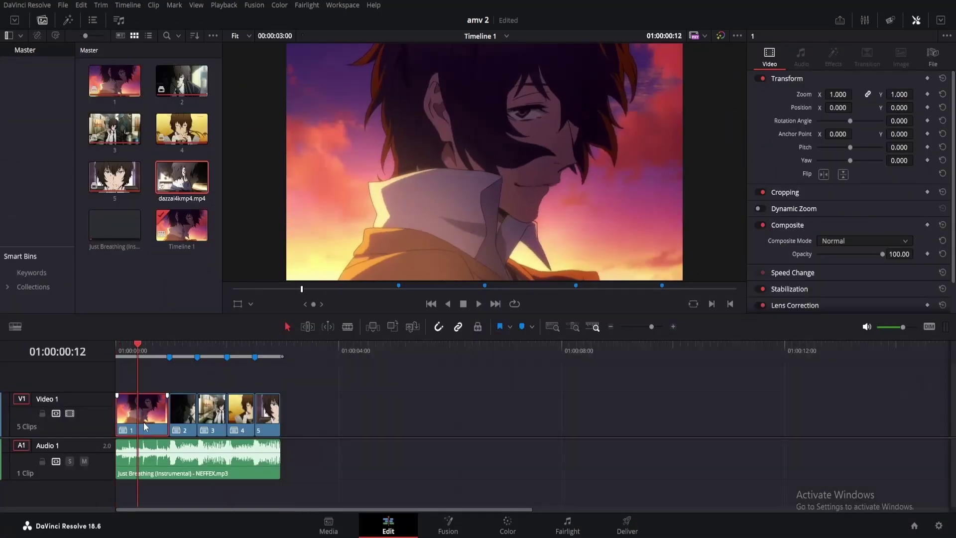
right_click(143, 422)
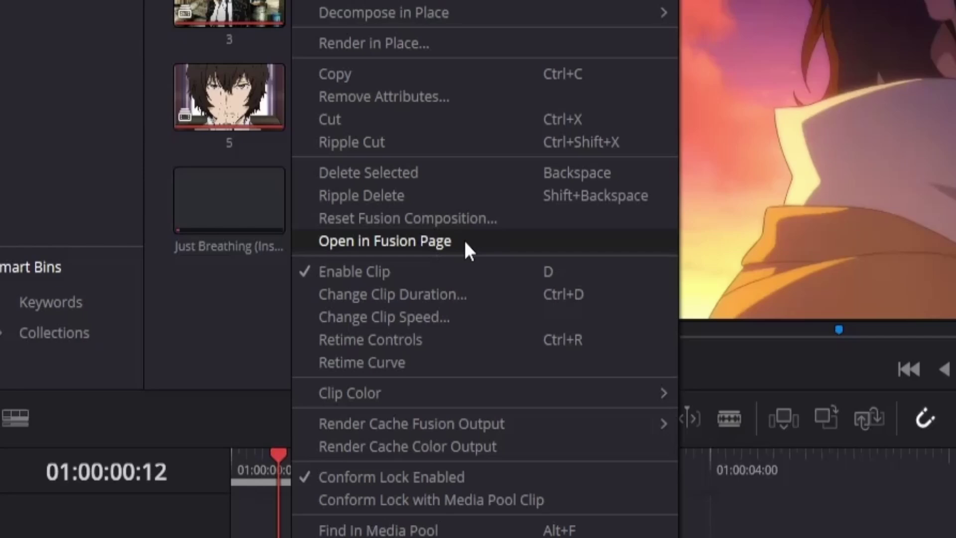
click(447, 529)
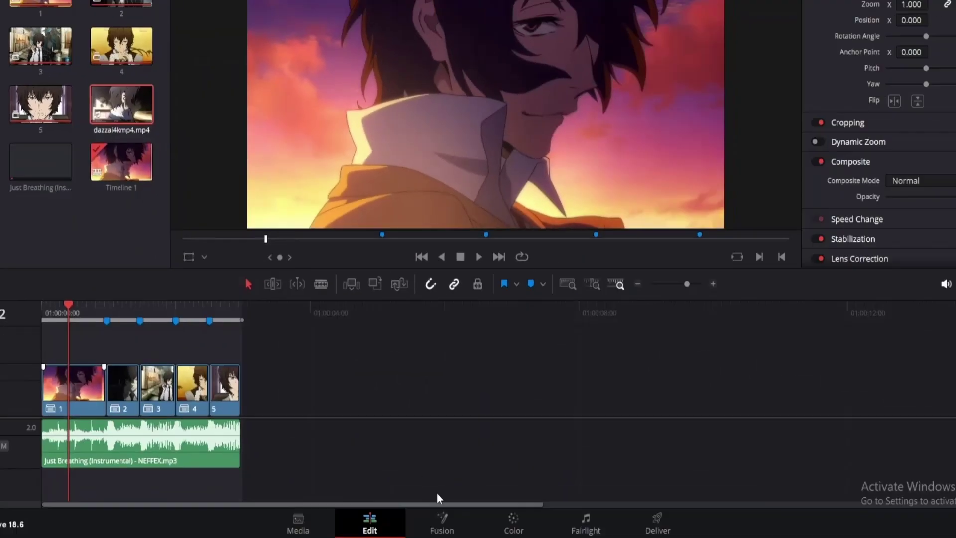
click(450, 529)
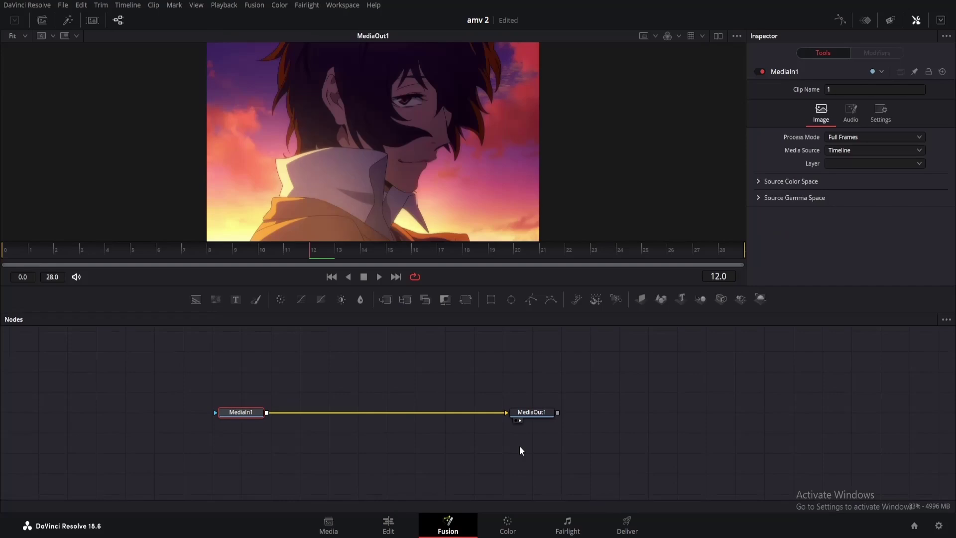
- Add a Transform node named SCALE_UP_1 between MediaIn1 and MediaOut1
click(466, 299)
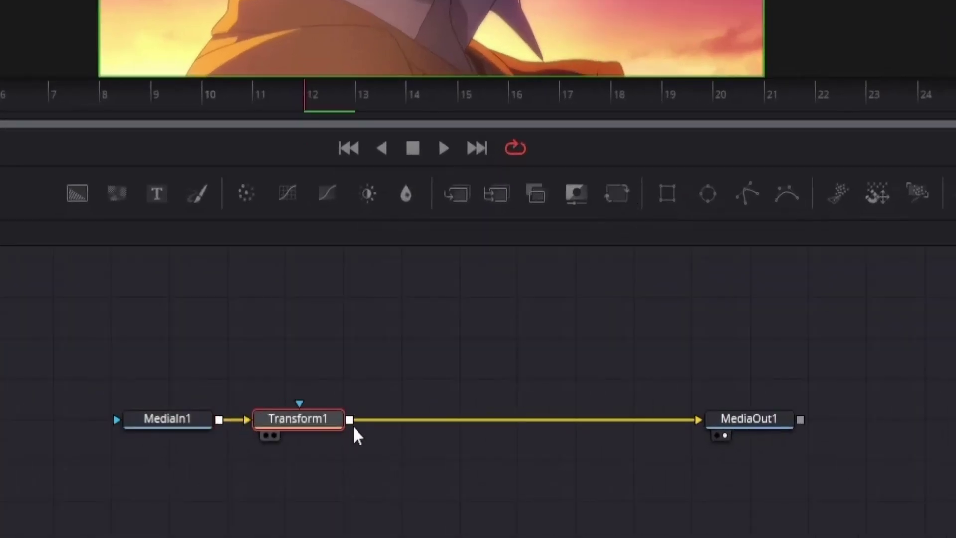
key(F2)
text(SCALE_UP_1)
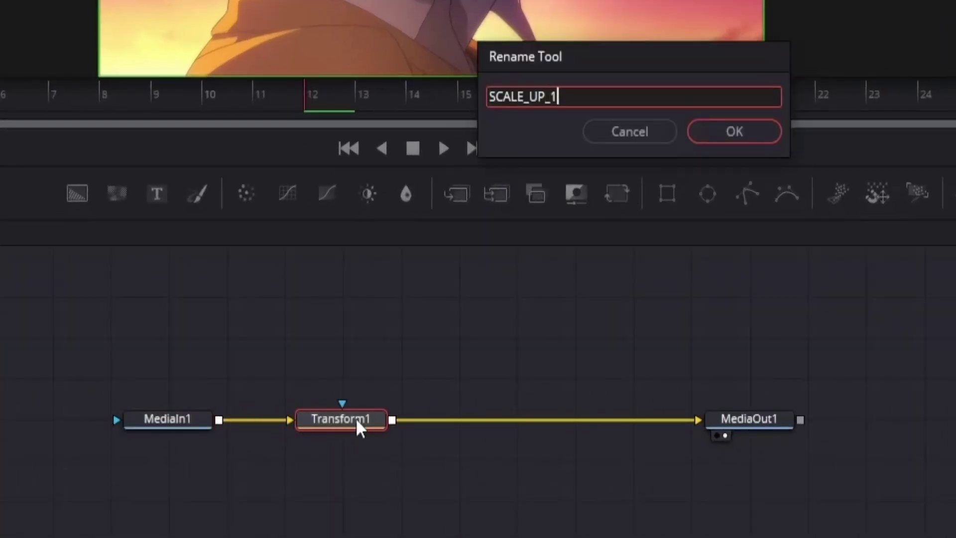
key(Return)
- Keyframe SCALE_UP_1 Size at 6.0 on frame 0 and 1.0 on frame 23, then play back
drag(202, 103, 2, 254)
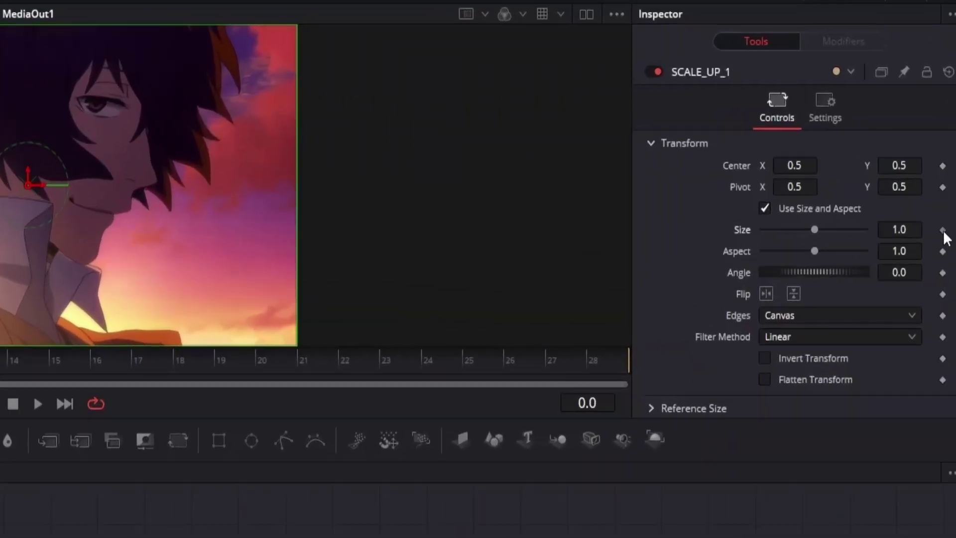
drag(814, 230, 869, 230)
click(929, 232)
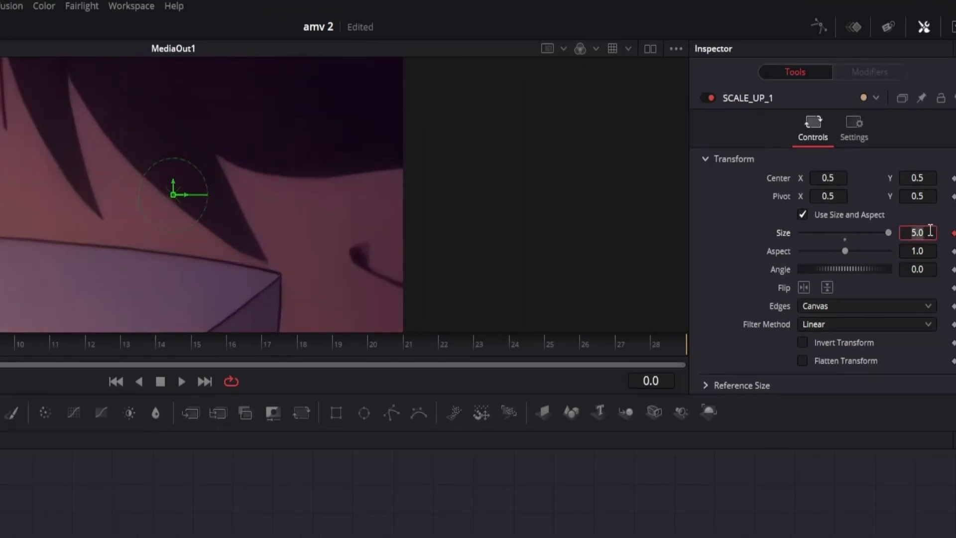
text(6)
key(Return)
drag(479, 344, 727, 343)
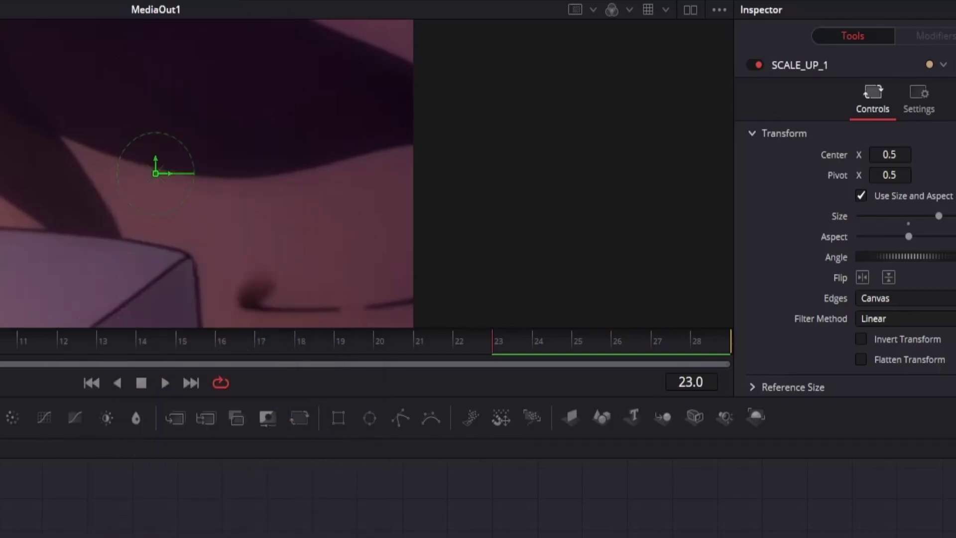
text(1)
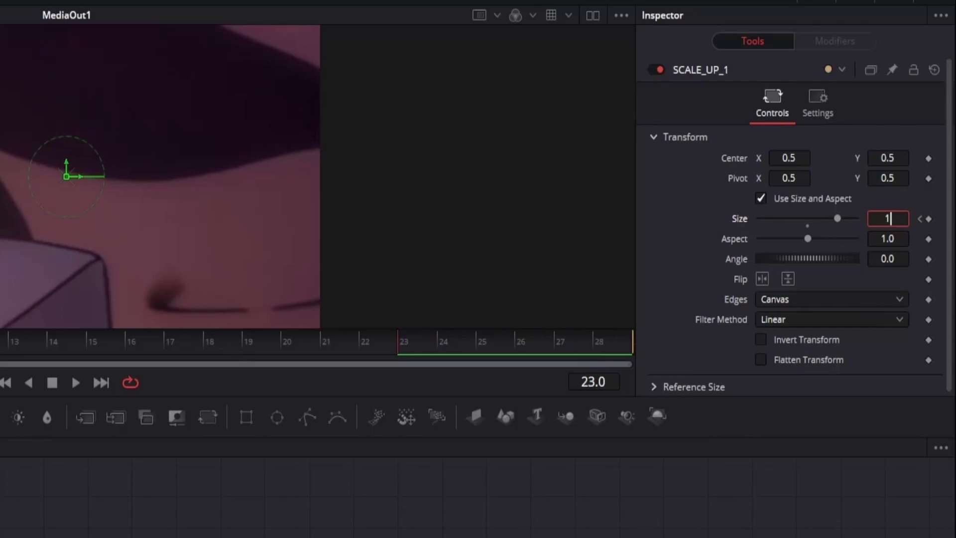
key(Return)
key(space)
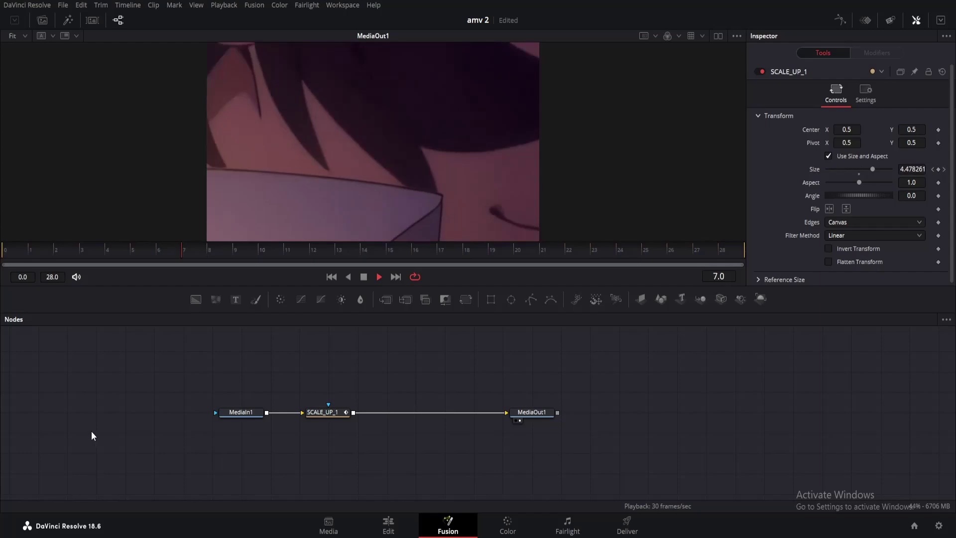
- Smooth SCALE_UP_1's two Size keyframes in the Spline editor and reshape handles for a steep-then-gentle ease
key(space)
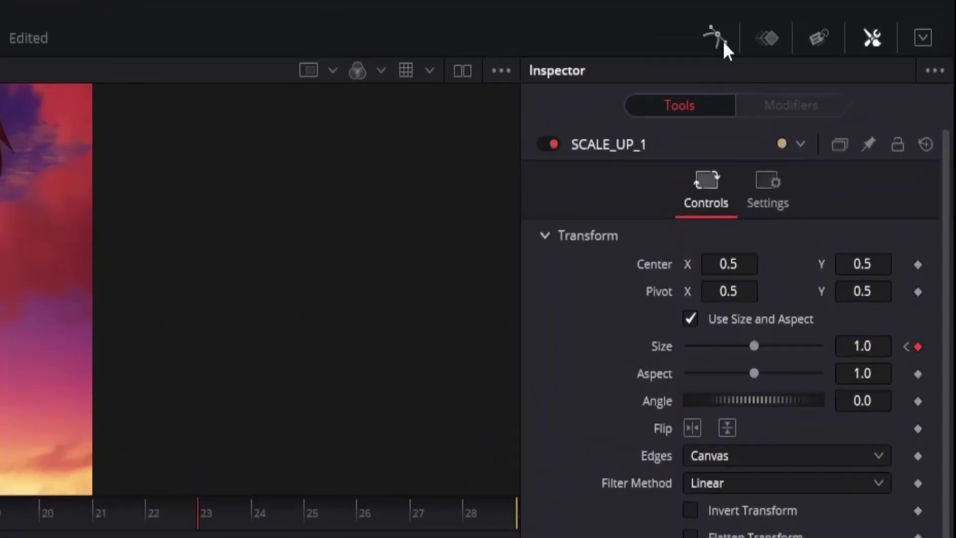
click(844, 21)
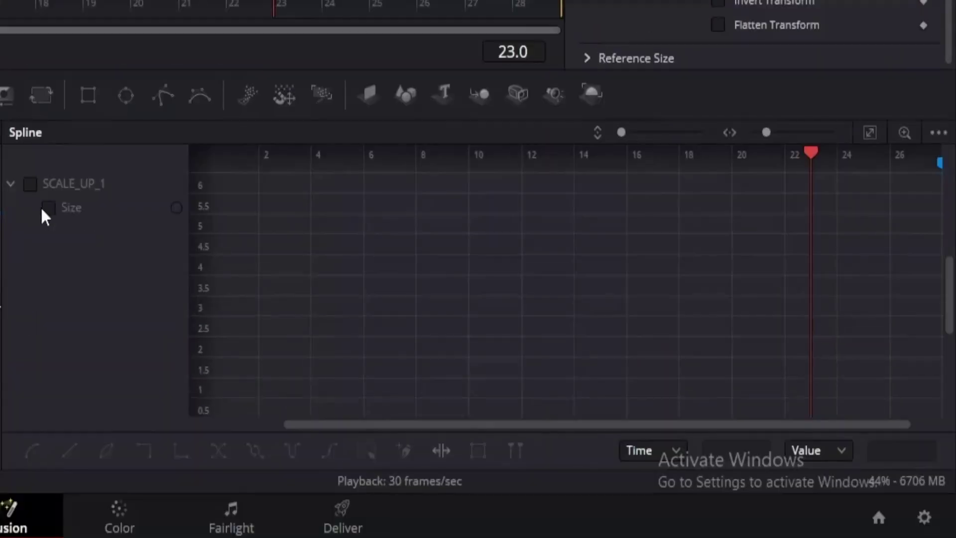
click(49, 208)
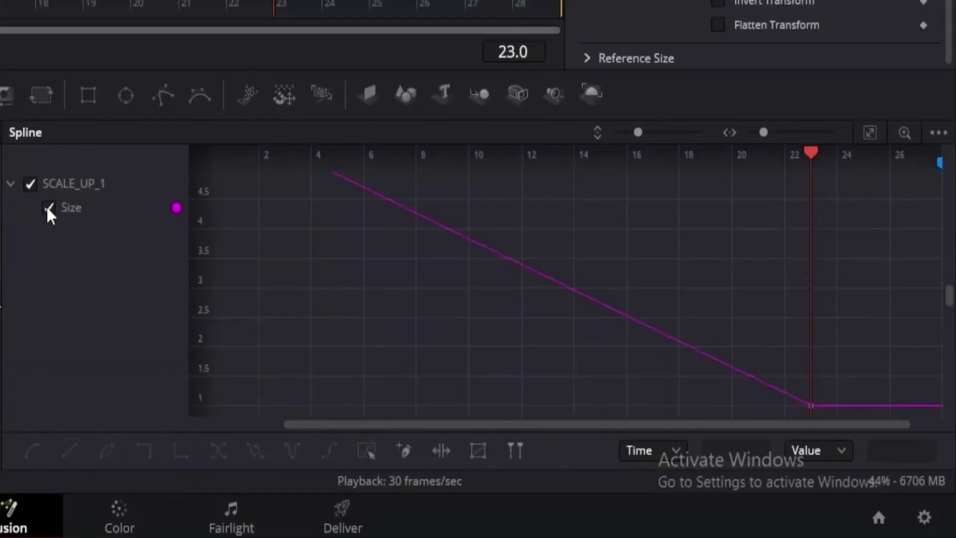
click(871, 132)
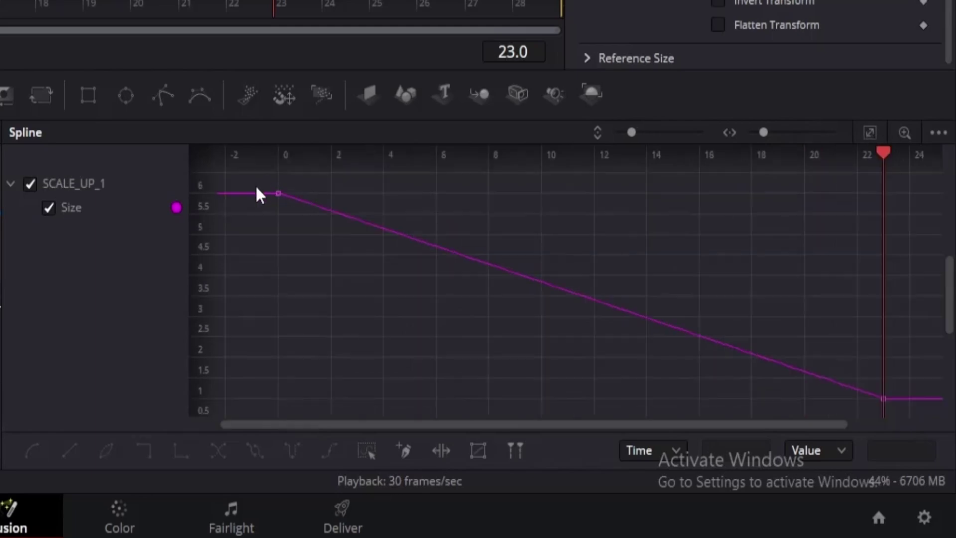
drag(257, 182, 937, 419)
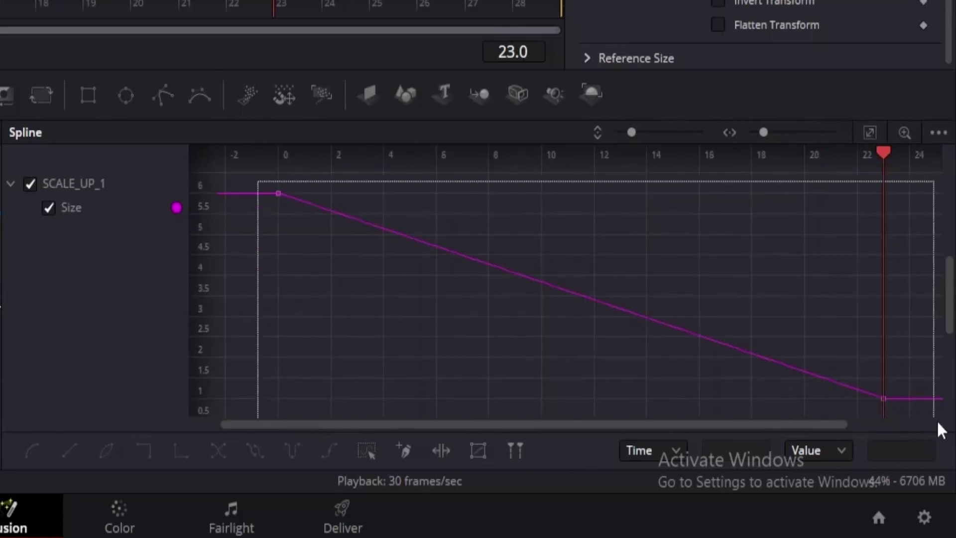
key(shift+s)
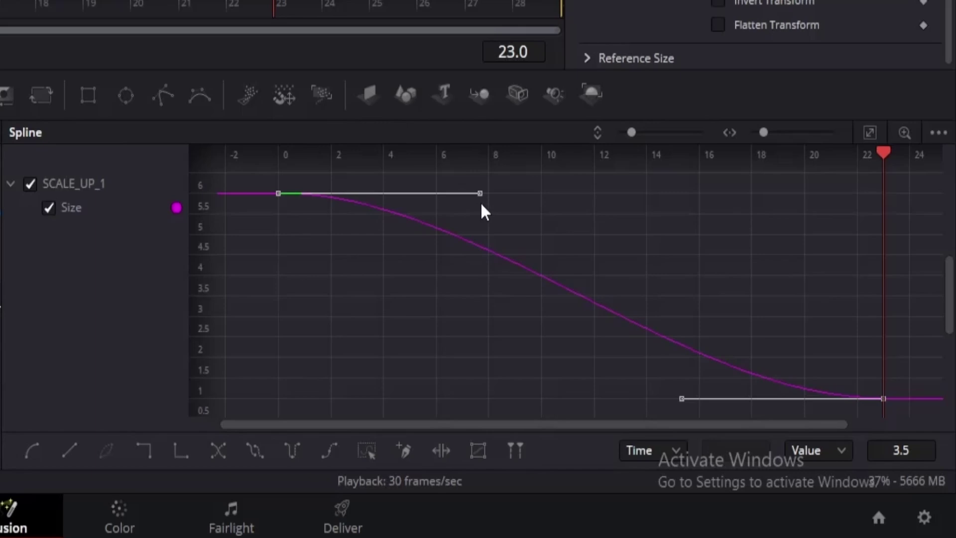
drag(480, 195, 278, 360)
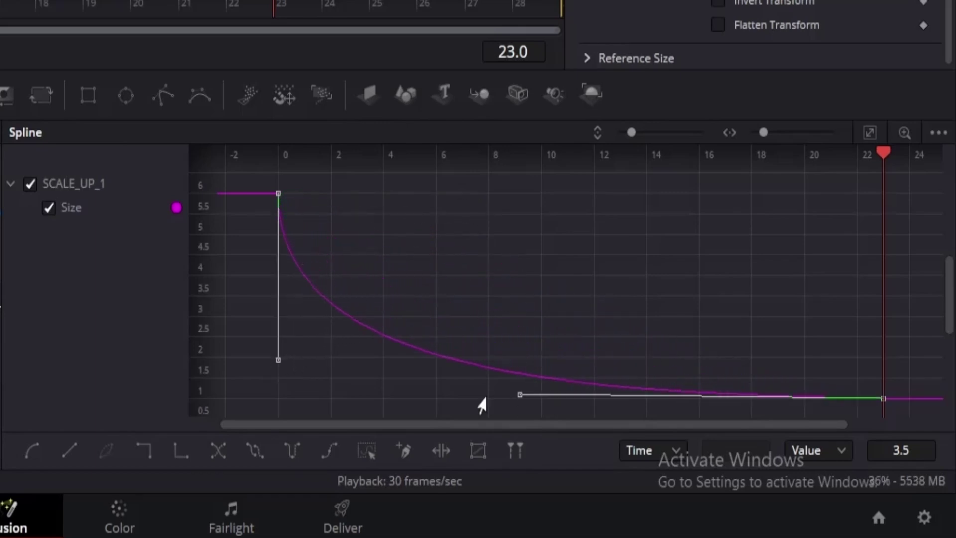
drag(520, 395, 335, 396)
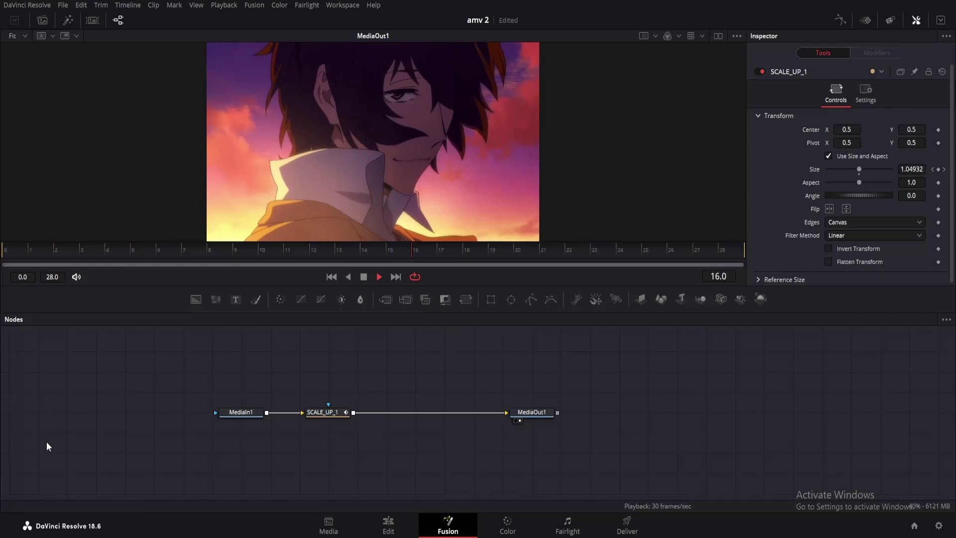
- Add a second Transform named SCALE_UP_2 after SCALE_UP_1
key(space)
click(331, 415)
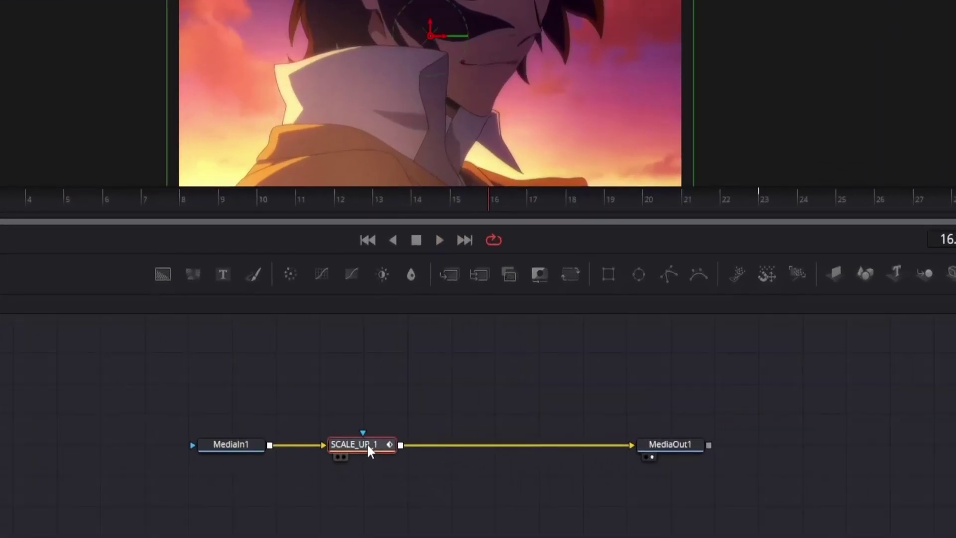
click(576, 276)
key(F2)
text(SCALE_UP_)
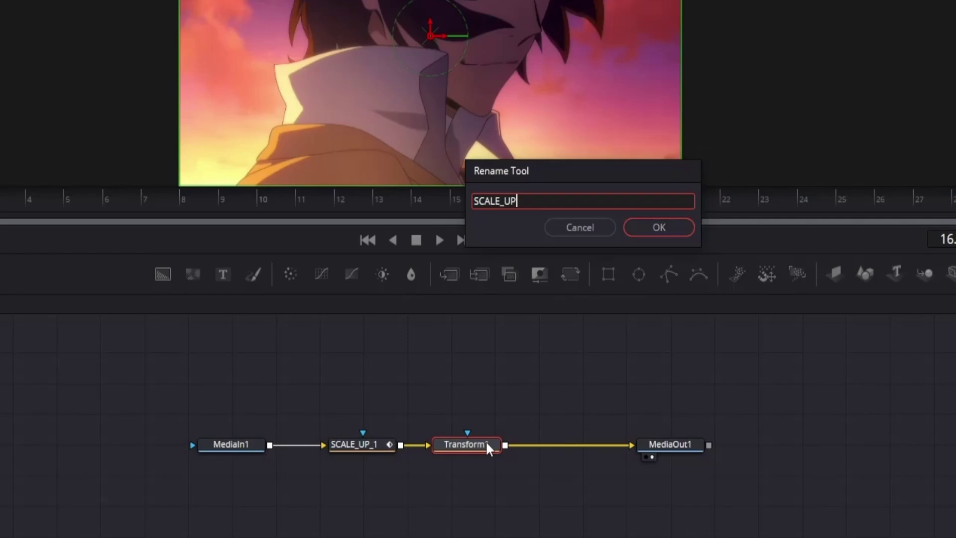
text(2)
key(Return)
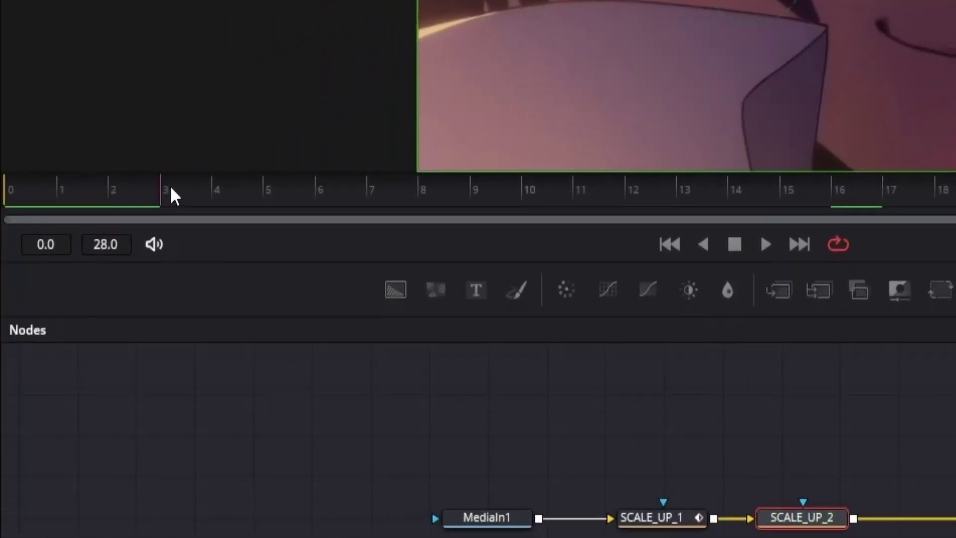
- Keyframe SCALE_UP_2 Size at 1.0 on frame 5 and 6.0 on frame 28
drag(169, 186, 267, 189)
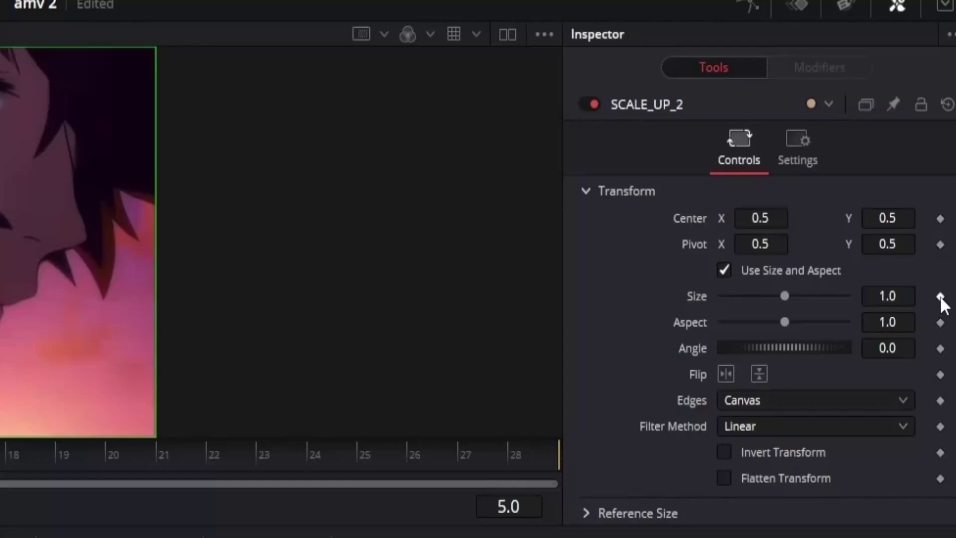
click(940, 297)
click(509, 465)
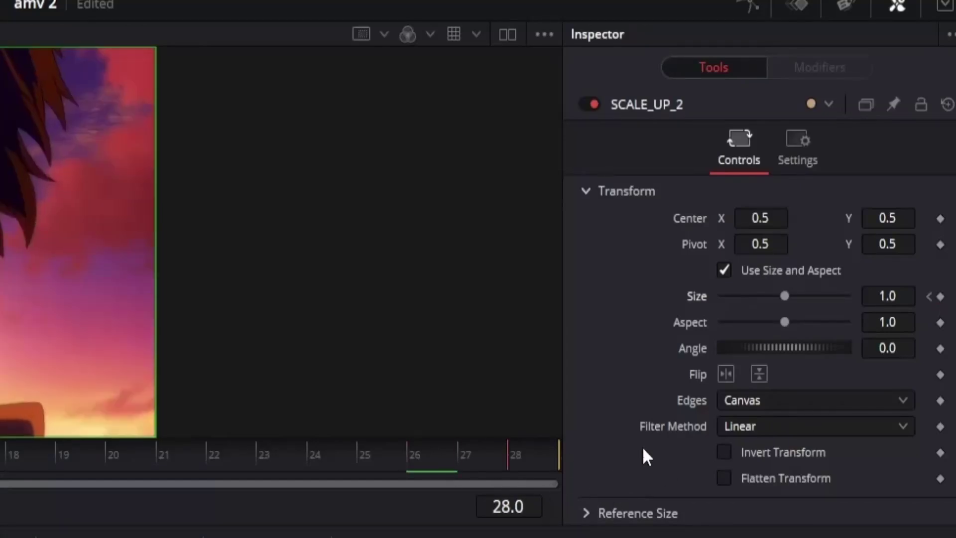
click(907, 295)
text(6)
key(Return)
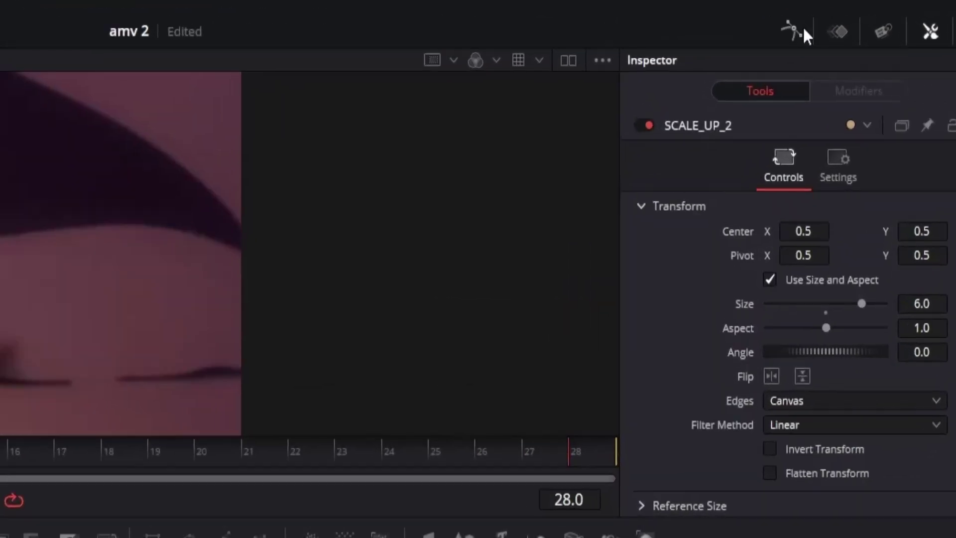
- Smooth SCALE_UP_2's Size spline and reshape handles for a slow start and sharp surge
click(803, 29)
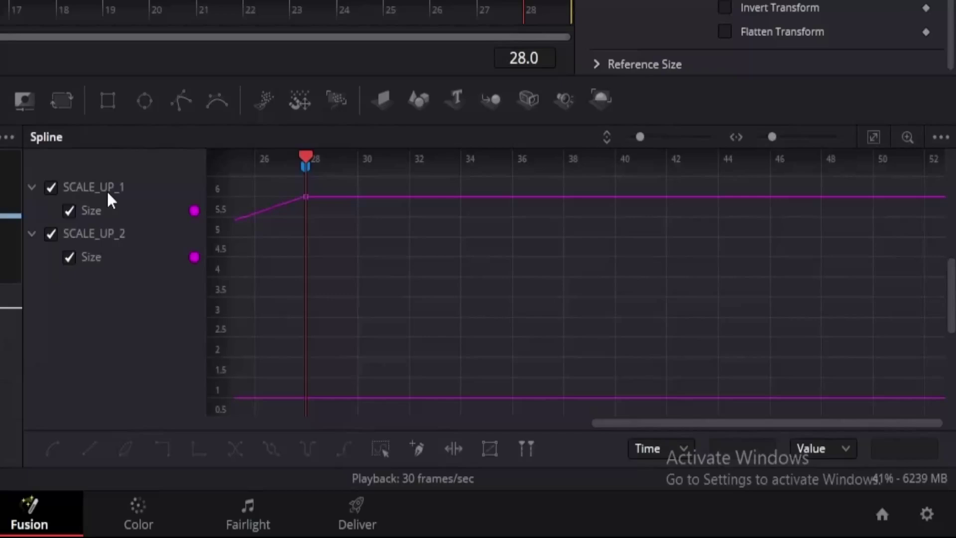
click(51, 188)
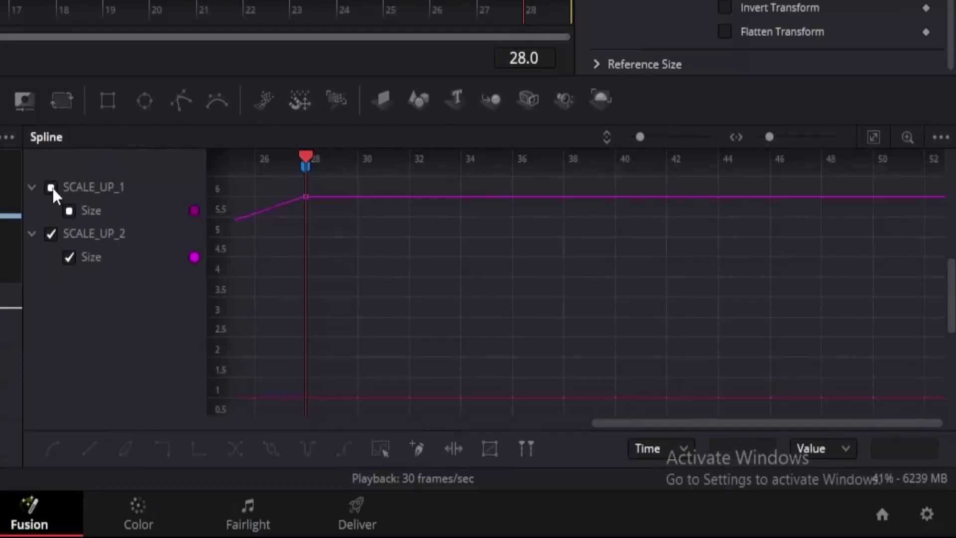
click(874, 137)
drag(907, 182, 182, 480)
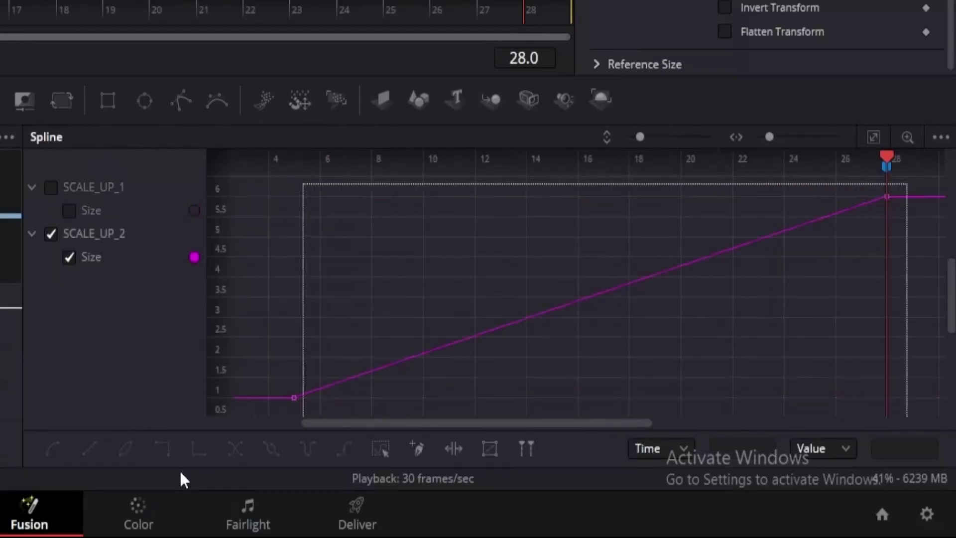
key(s)
drag(689, 197, 887, 369)
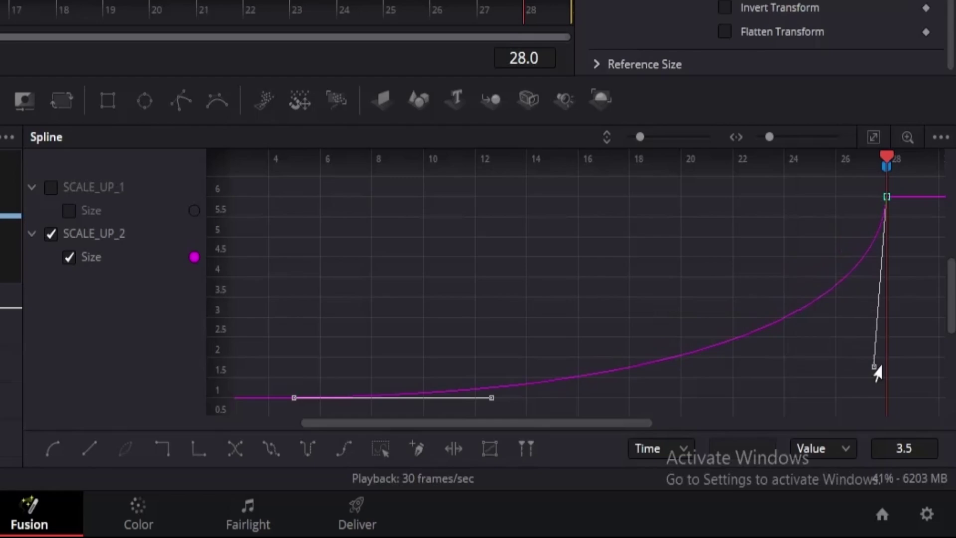
drag(492, 398, 769, 391)
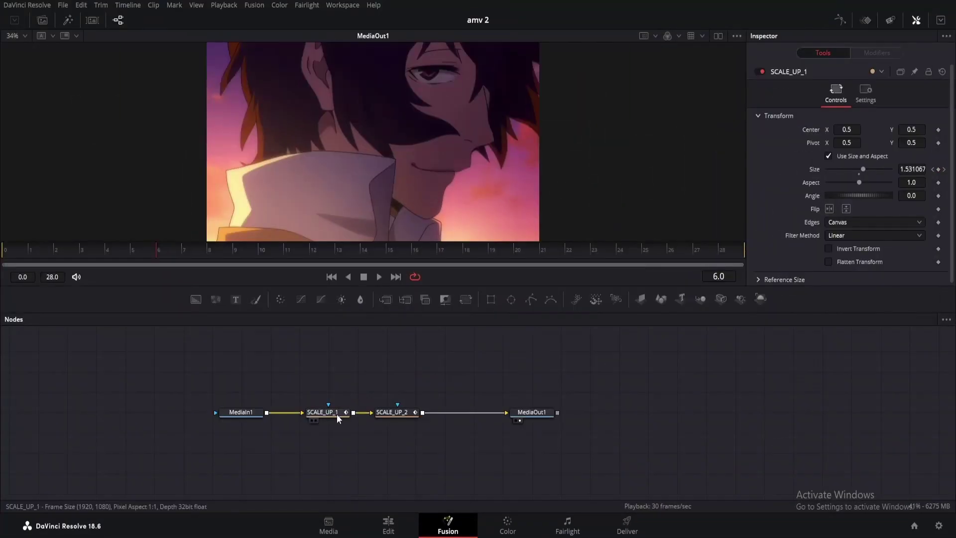
click(859, 223)
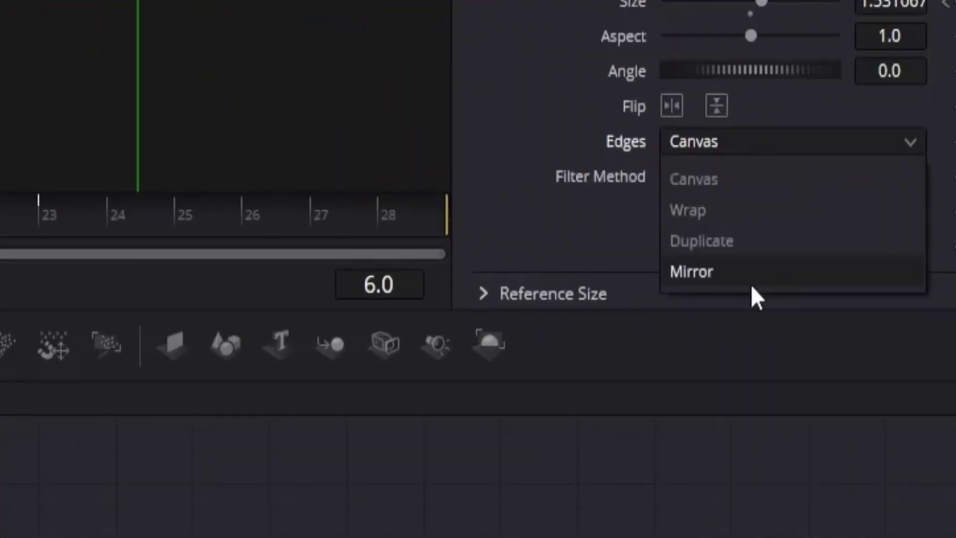
click(859, 274)
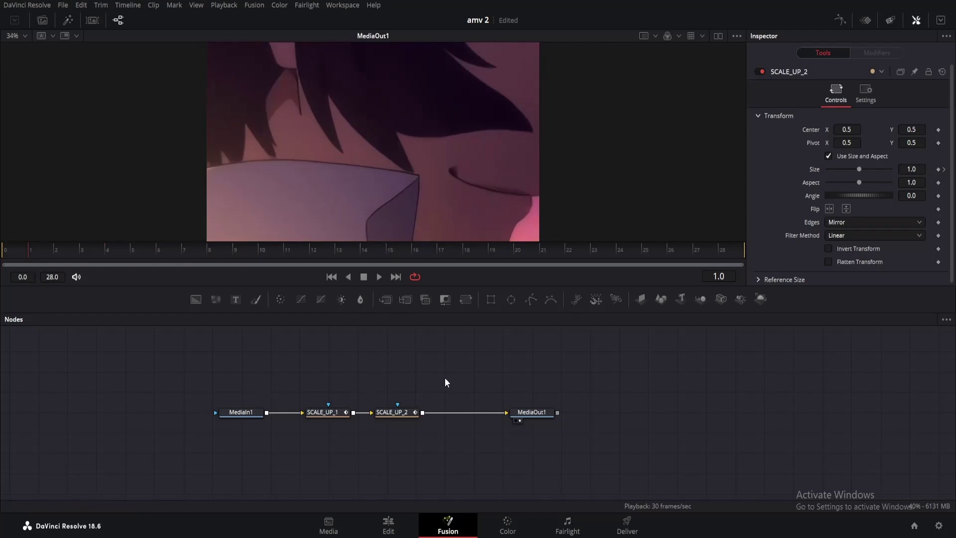
click(404, 411)
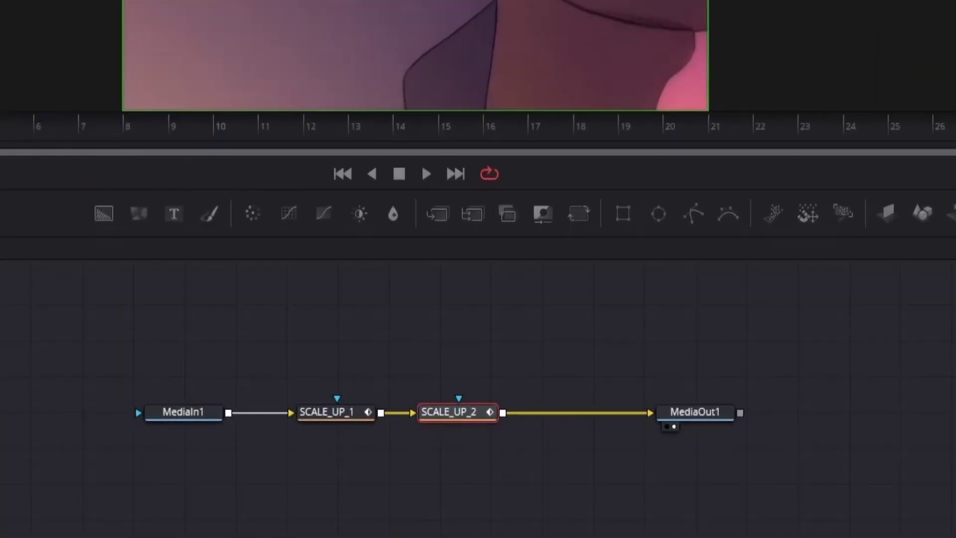
- Enable motion blur on SCALE_UP_2 with quality 6
click(764, 100)
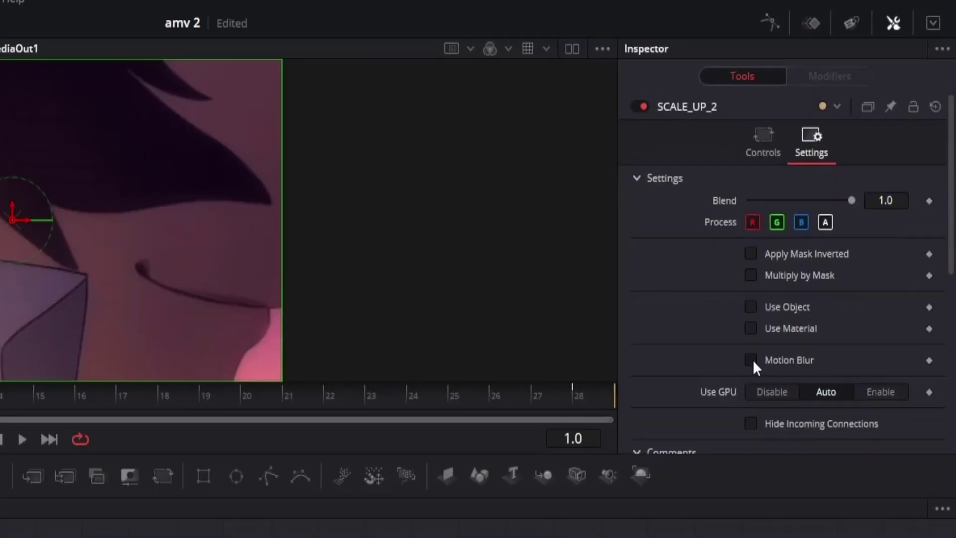
click(752, 360)
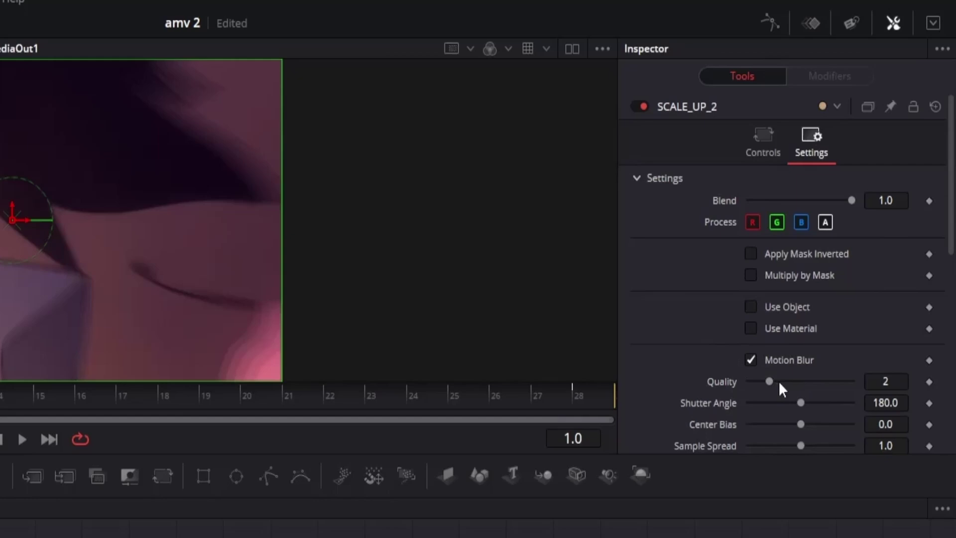
drag(773, 382, 885, 380)
drag(770, 382, 784, 387)
- Close the Inspector and play back to preview the blurred zoom
click(892, 23)
key(space)
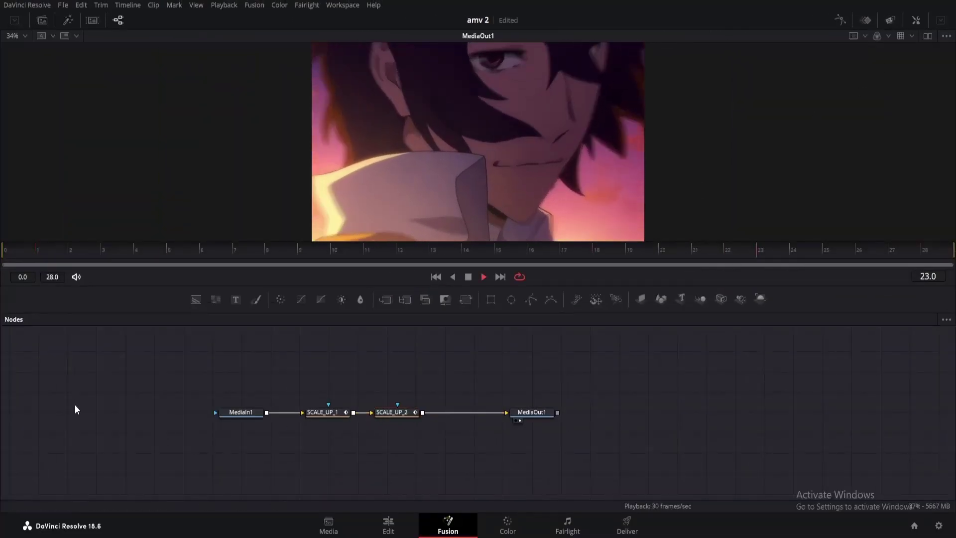
key(space)
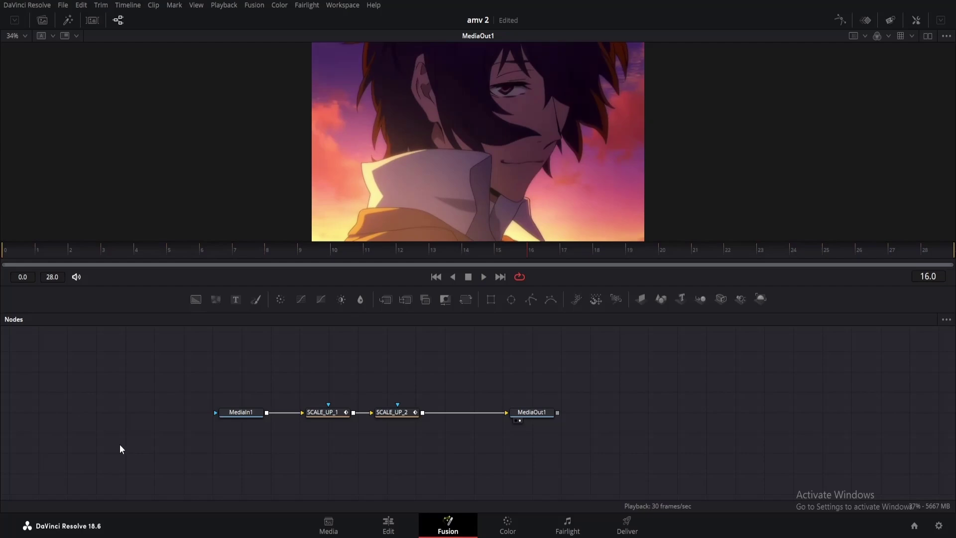
- Add a Transform node named SCALE_DOWN_1 to the second clip's Fusion composition
click(388, 524)
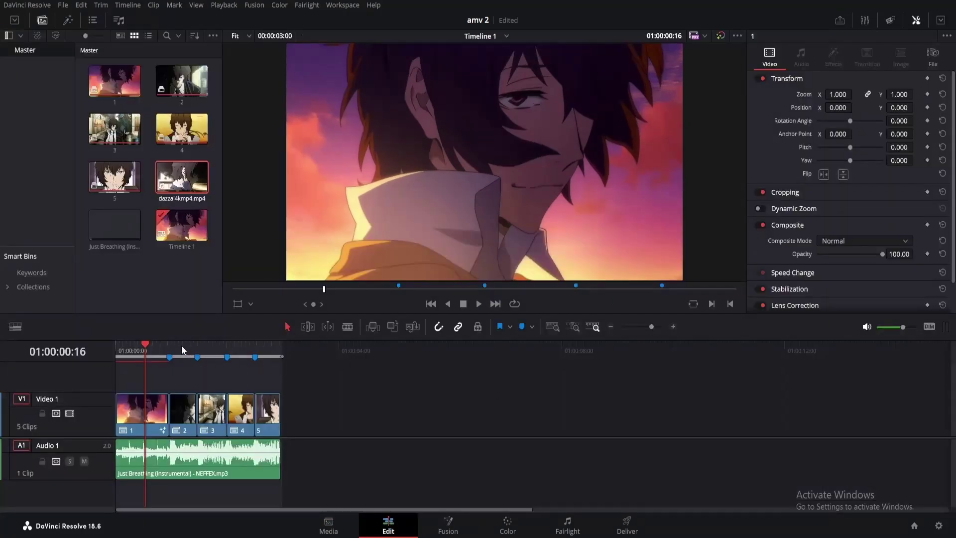
click(182, 345)
click(466, 527)
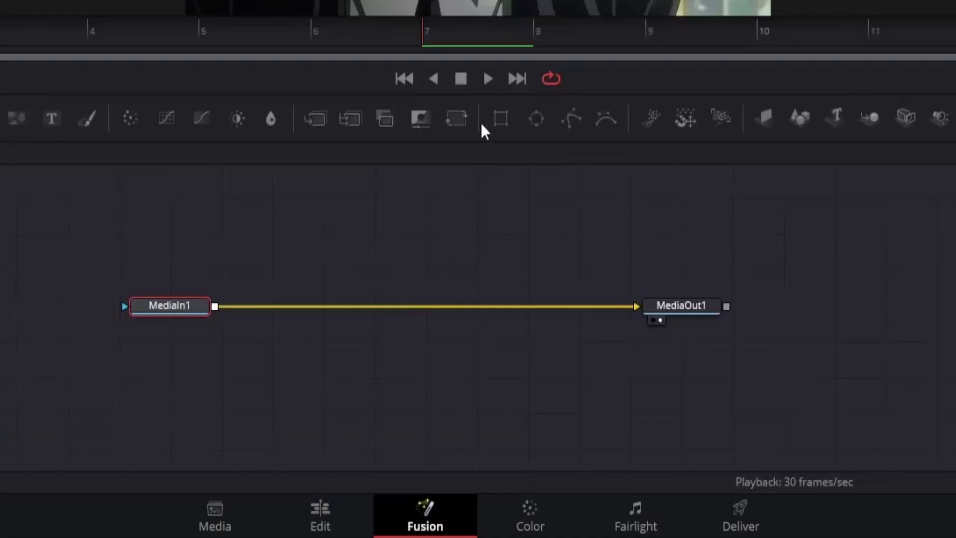
drag(467, 124, 292, 301)
key(F2)
text(SCALE_DOWN)
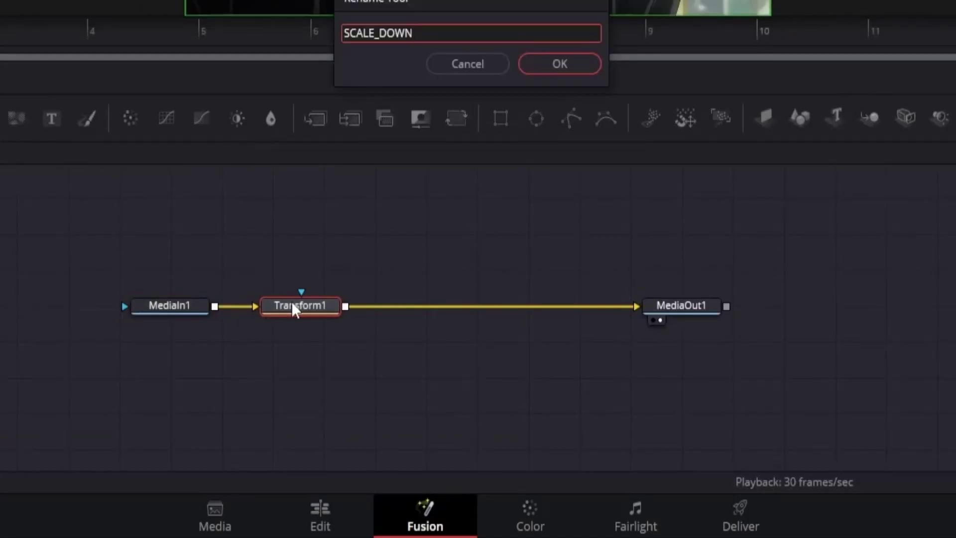
text(_1)
key(Return)
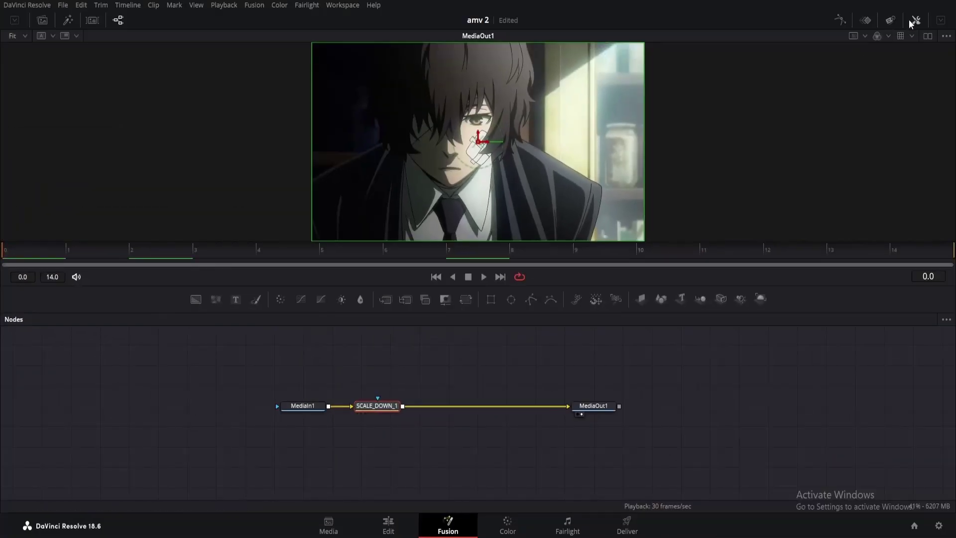
- Keyframe SCALE_DOWN_1's Size at 0 on the first frame and set Edges to Mirror
click(910, 21)
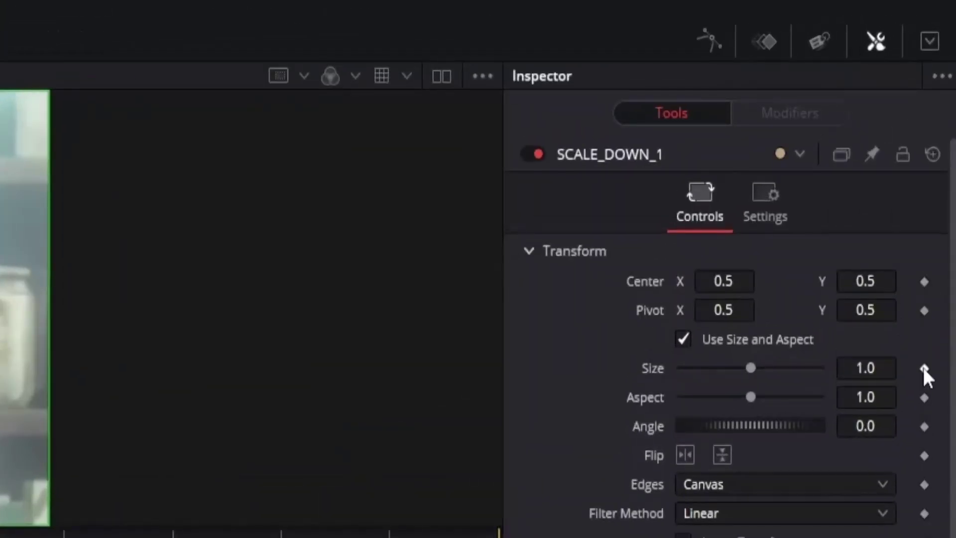
click(923, 367)
mouse_move(749, 369)
mouse_down()
mouse_move(802, 249)
mouse_move(699, 257)
mouse_up()
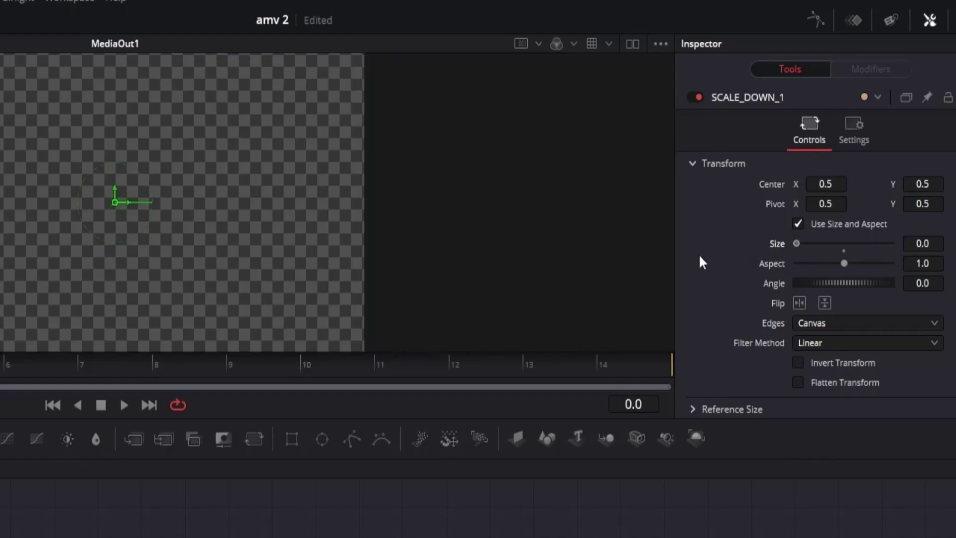
click(830, 320)
click(827, 399)
- Keyframe Size 1.25 at frame 11 and ease the size curve
drag(546, 361, 767, 358)
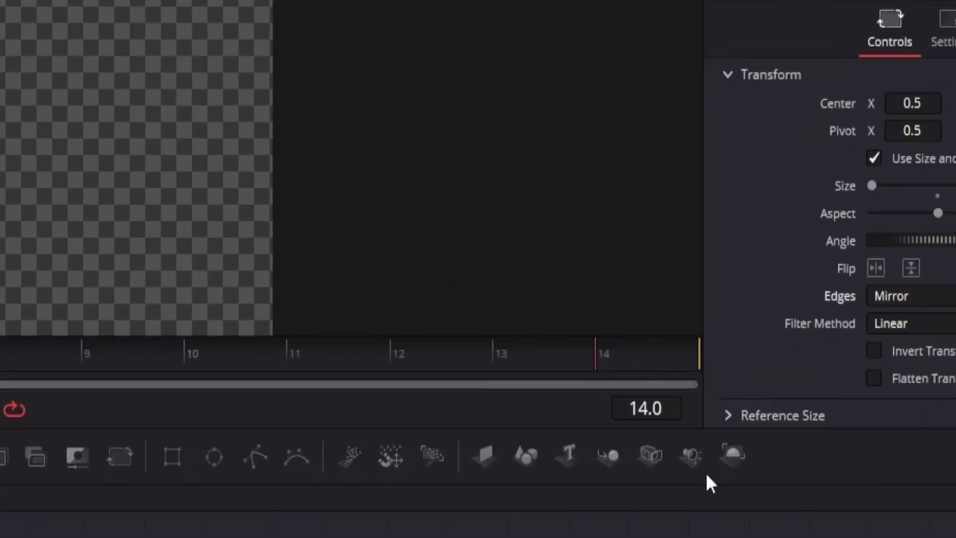
key(Left)
key(Left)
key(Left)
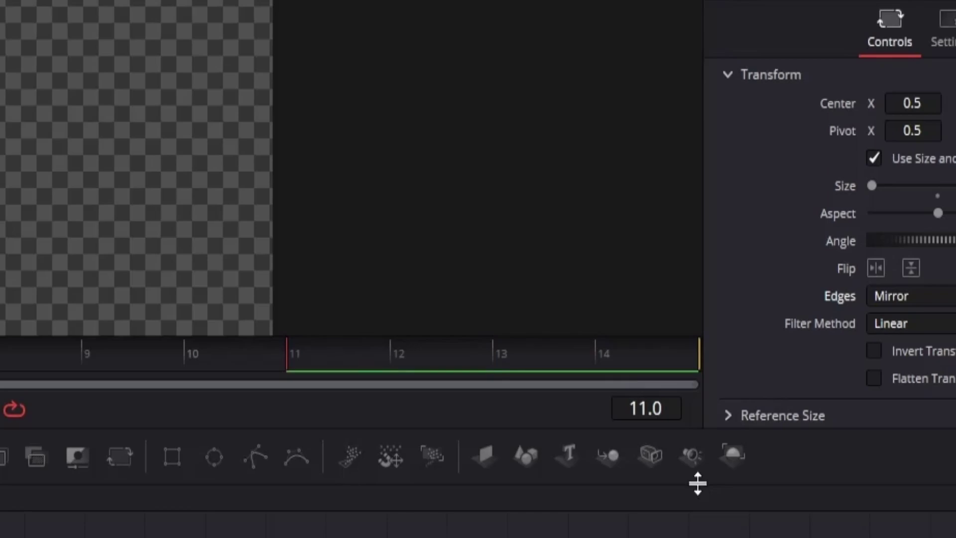
click(909, 182)
text(1.25)
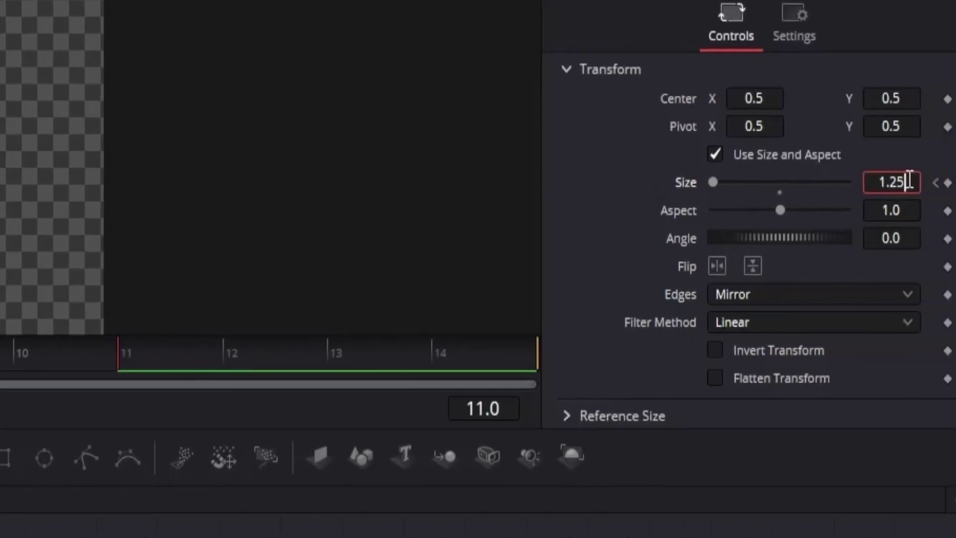
key(Return)
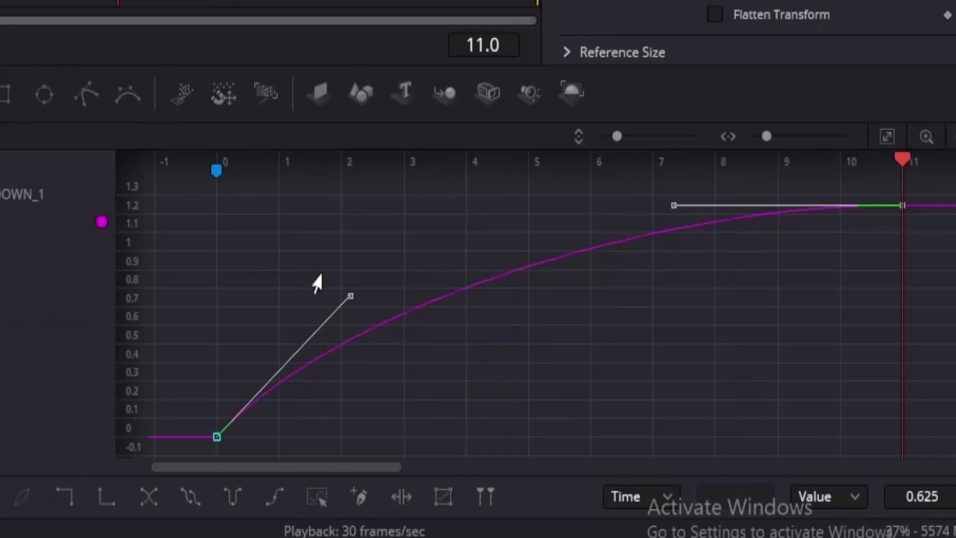
drag(463, 207, 342, 197)
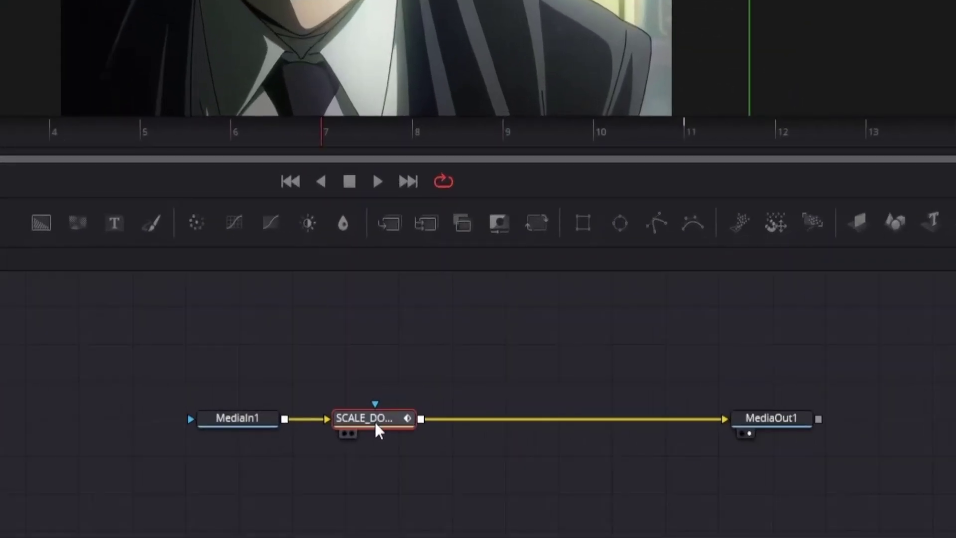
- Add SCALE_DOWN_2 after SCALE_DOWN_1 with Size keyframes 1.25 at frame 3 and 0 at frame 14
click(527, 221)
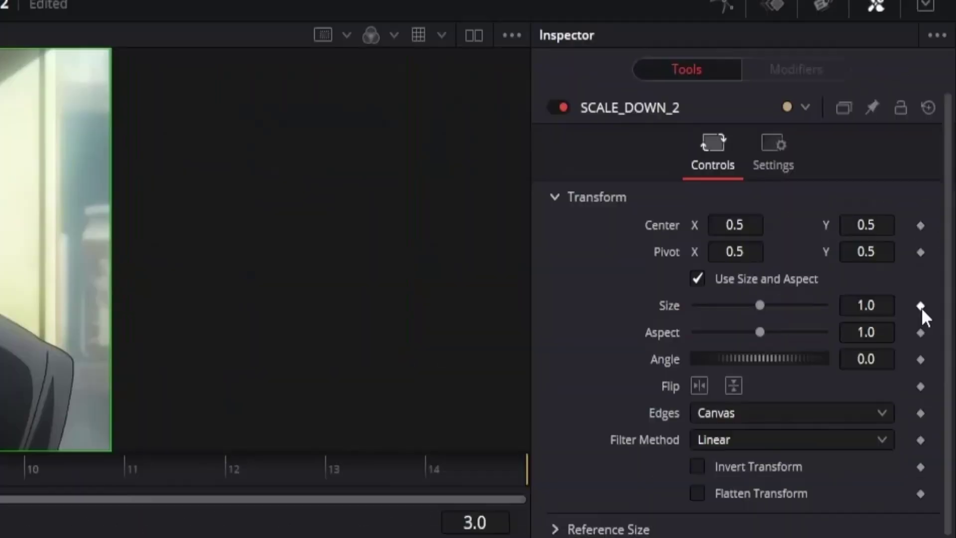
click(920, 306)
click(879, 305)
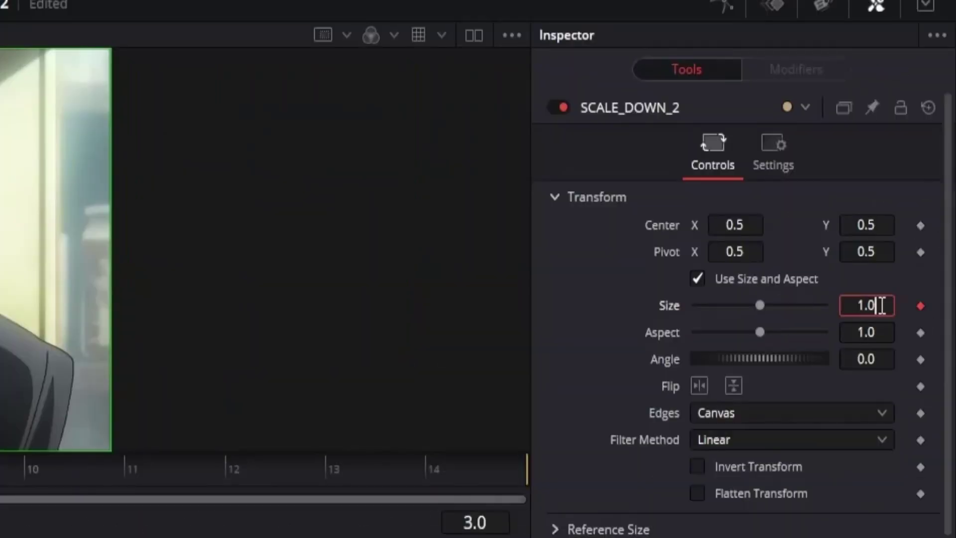
text(1.25)
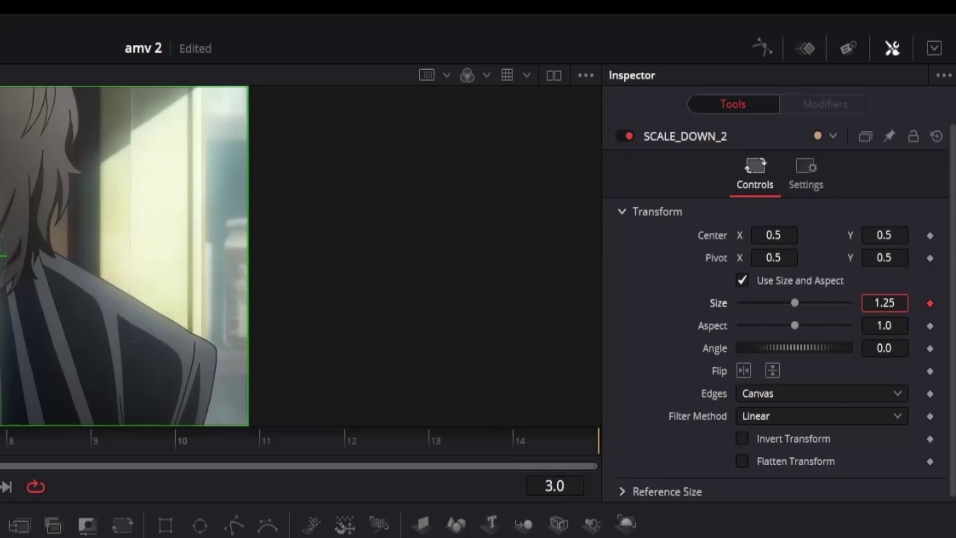
click(516, 441)
drag(807, 303, 628, 314)
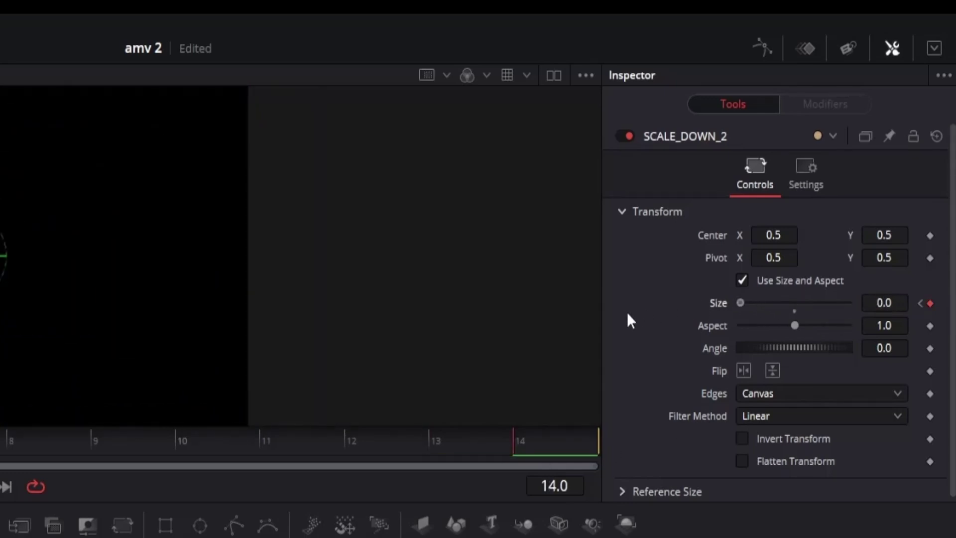
- Set SCALE_DOWN_2's Edges to Mirror and reshape its size curve easing
key(Home)
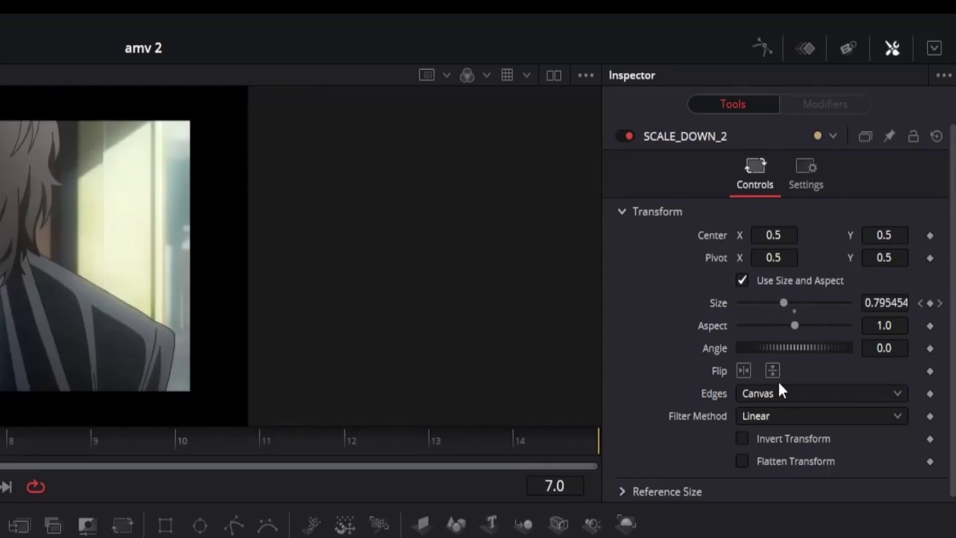
click(780, 387)
click(758, 475)
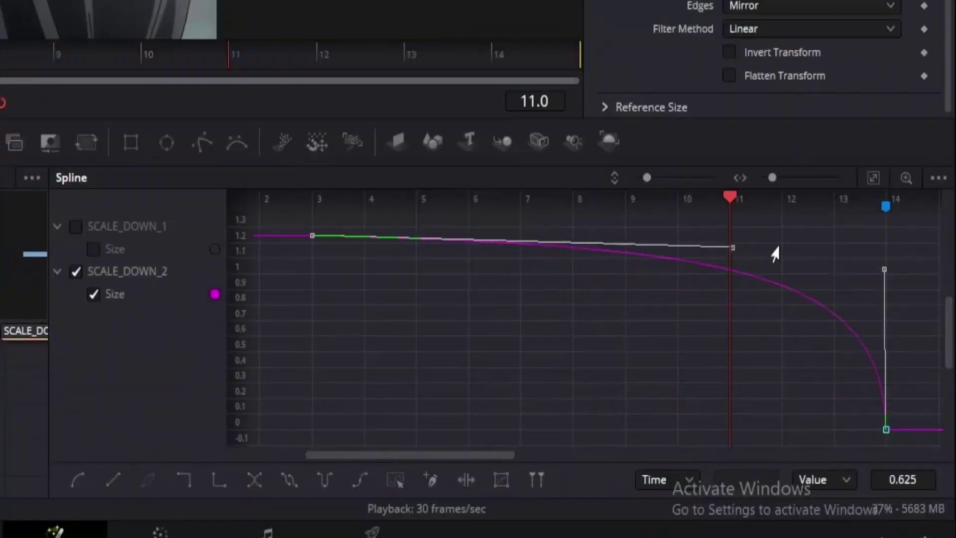
drag(772, 252, 856, 244)
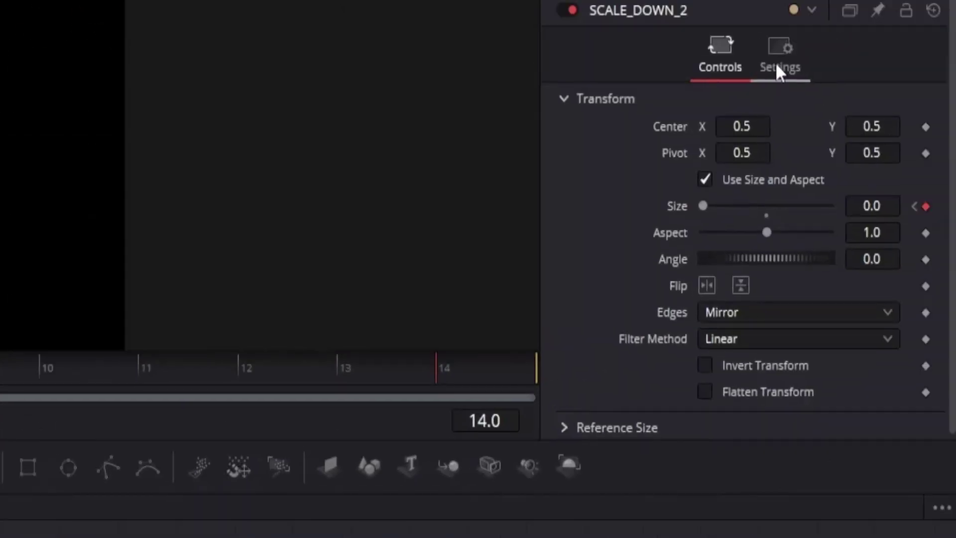
- Enable motion blur at quality 6 on SCALE_DOWN_2, preview it, and return to the Edit timeline
click(823, 39)
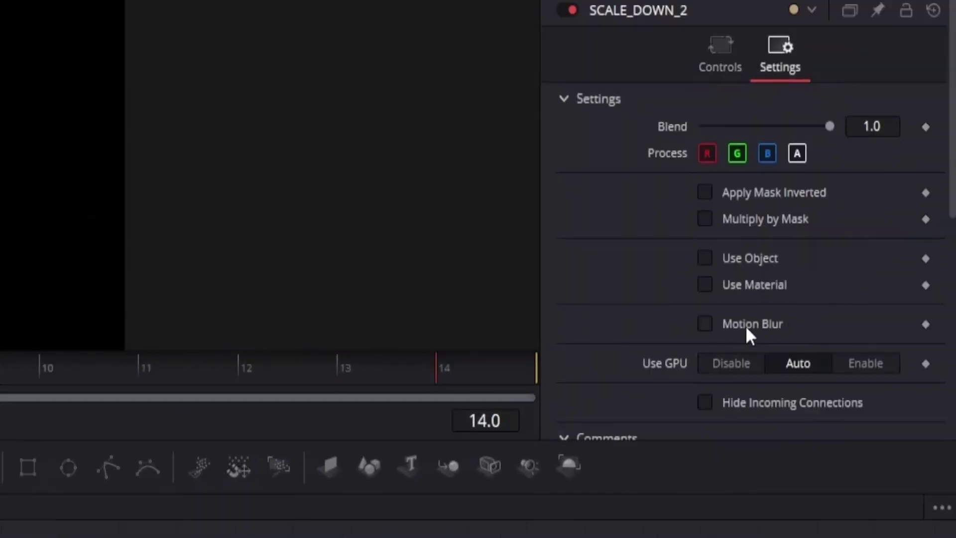
click(705, 324)
drag(772, 371, 817, 372)
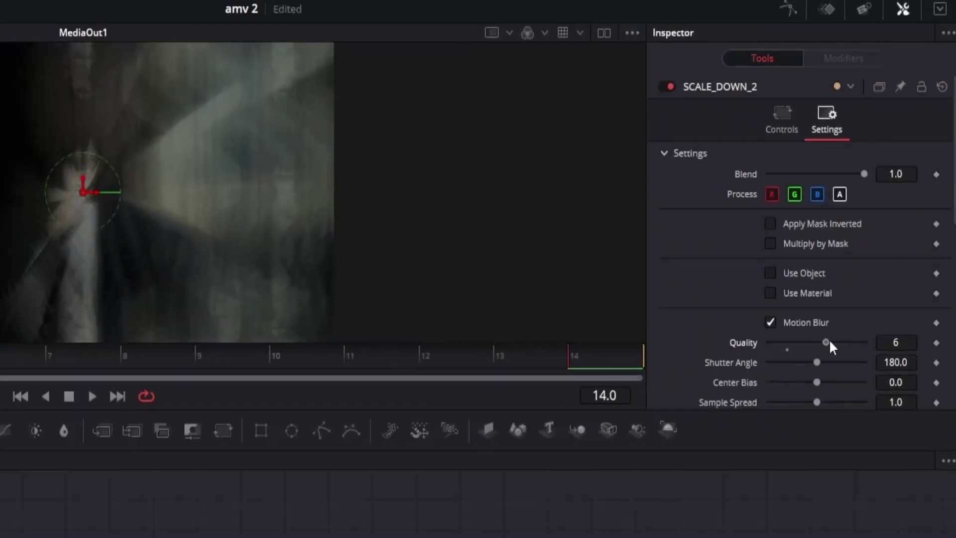
key(space)
key(space)
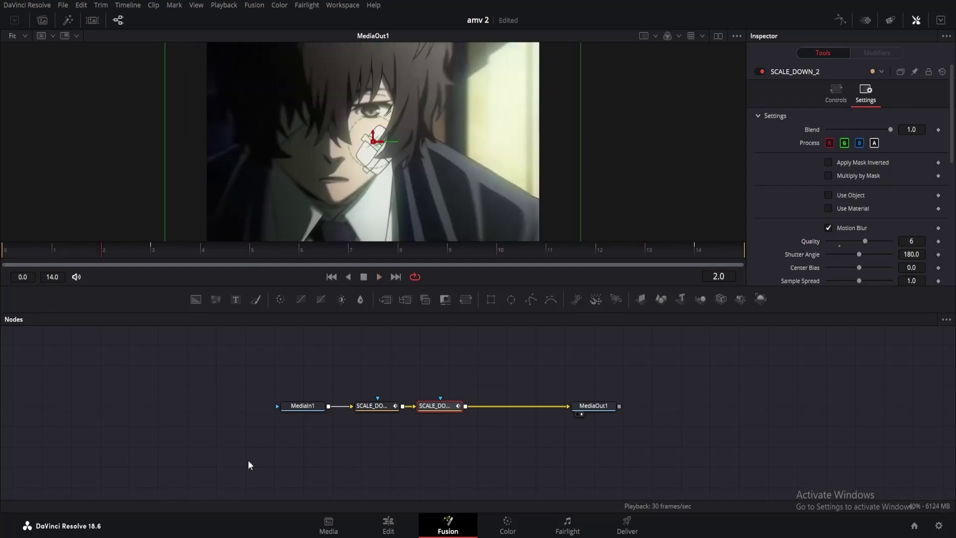
click(347, 453)
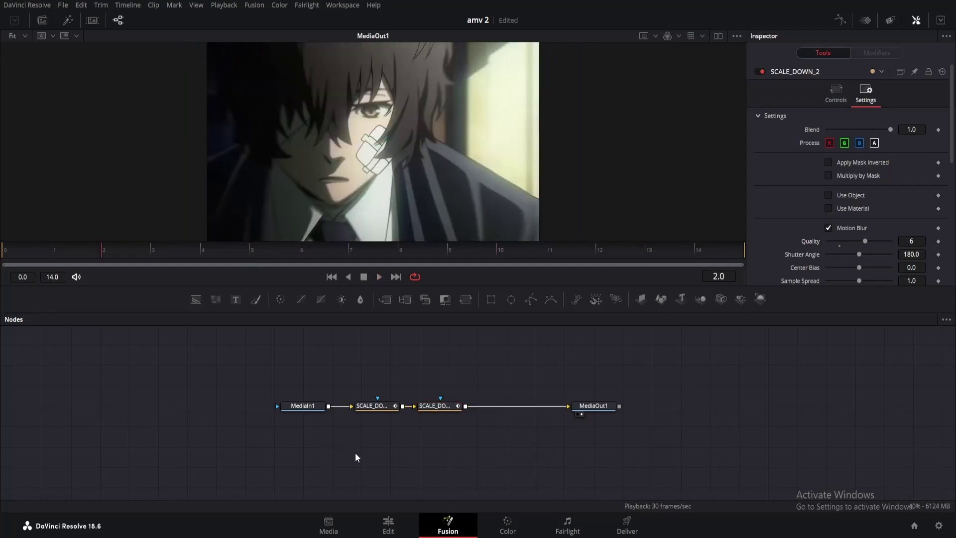
click(386, 531)
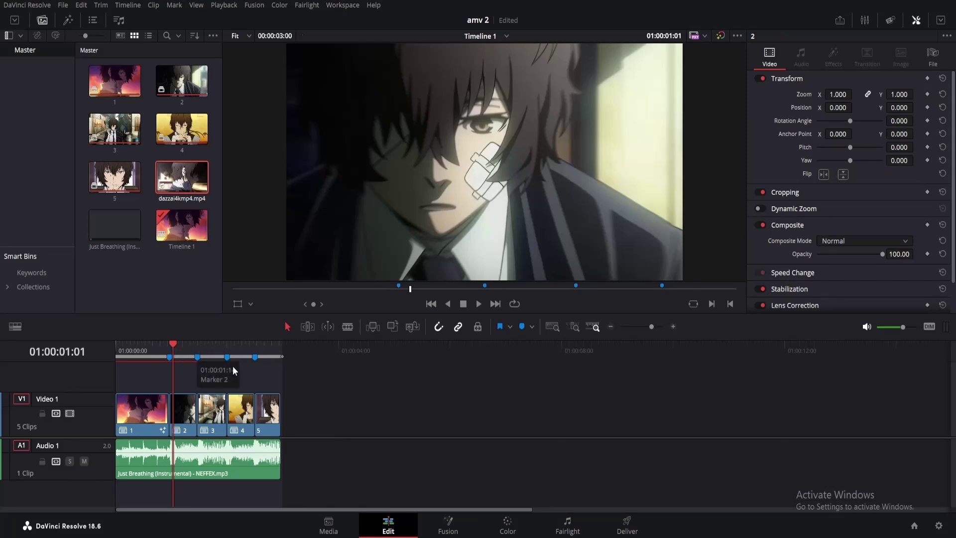
- Select the SCALE_UP_1 and SCALE_UP_2 nodes in clip 1's Fusion comp for copying
drag(172, 366, 145, 363)
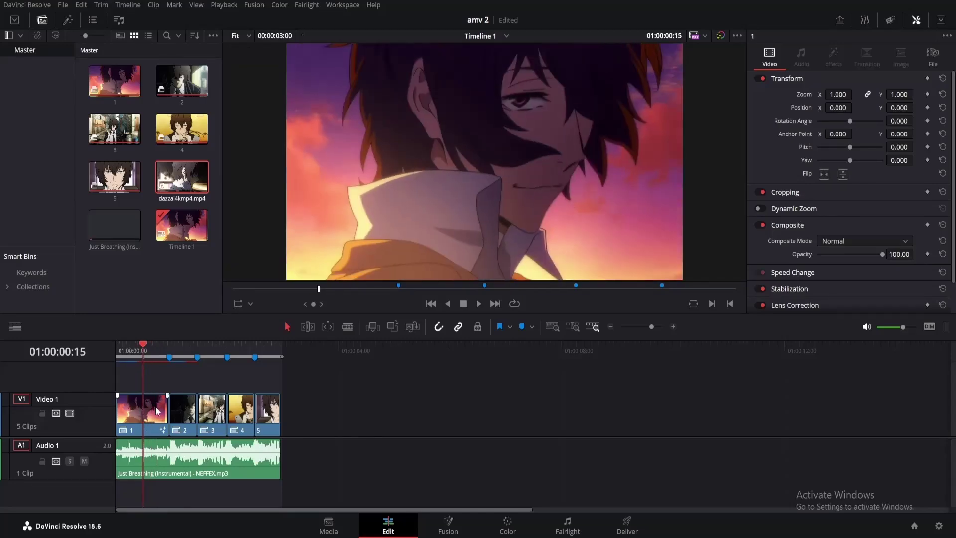
click(447, 525)
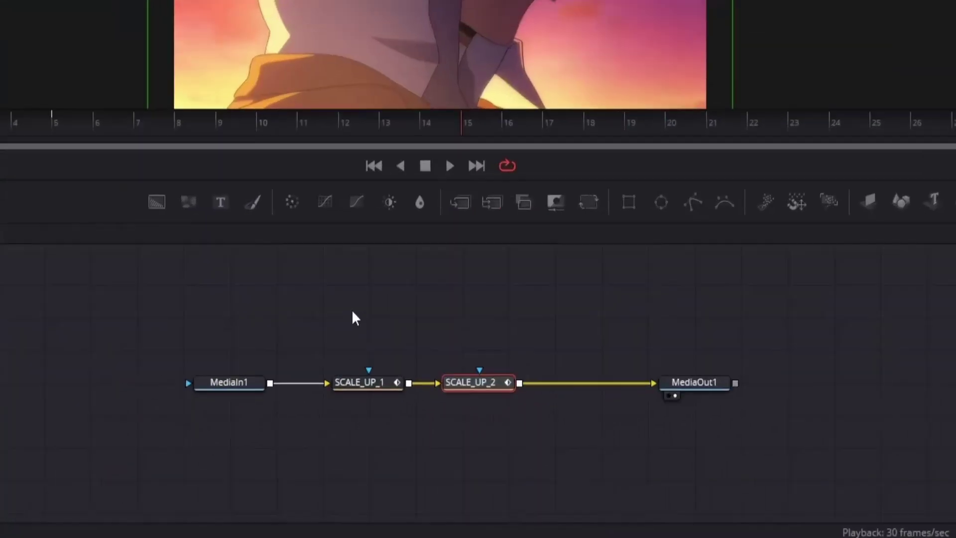
drag(312, 363, 393, 429)
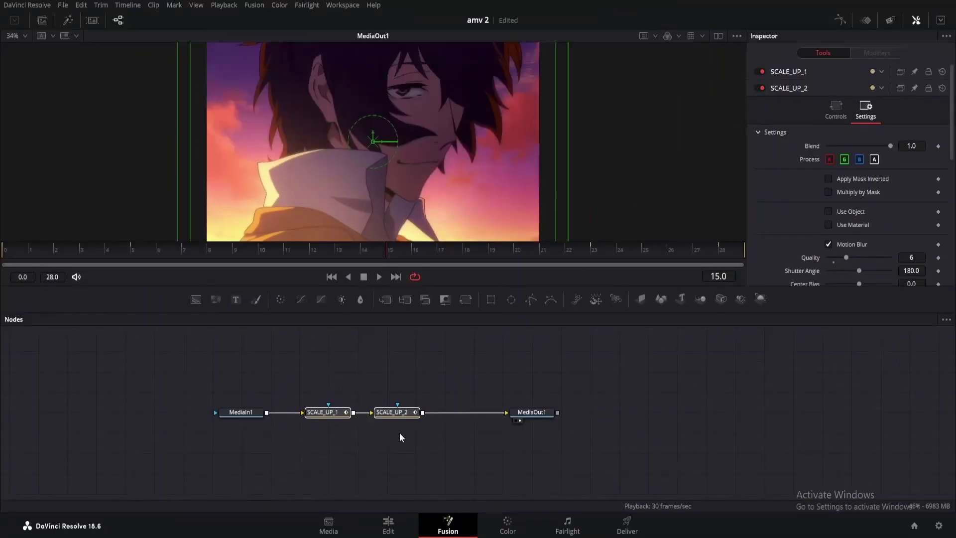
click(392, 523)
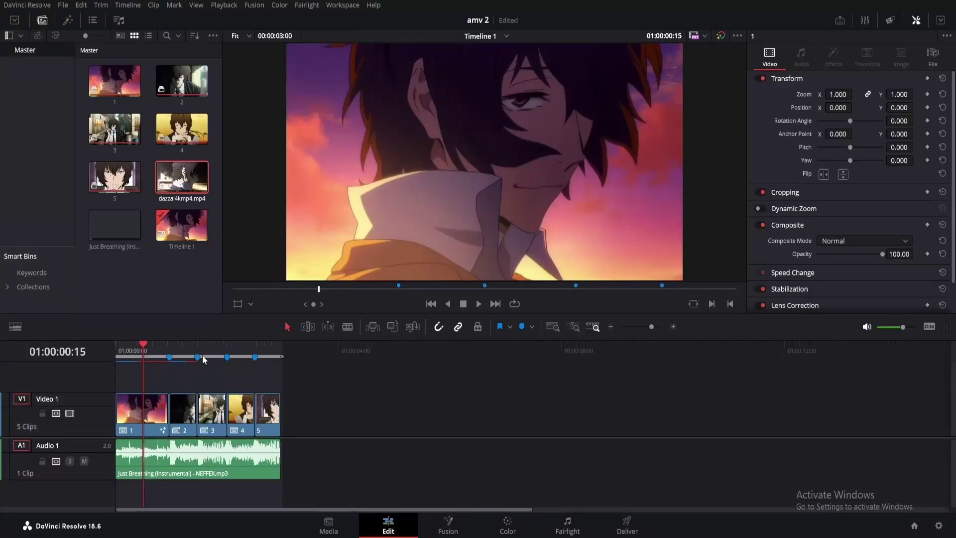
- Paste the SCALE_UP nodes into clip 3's comp and chain them between MediaIn1 and MediaOut1
drag(210, 348, 212, 349)
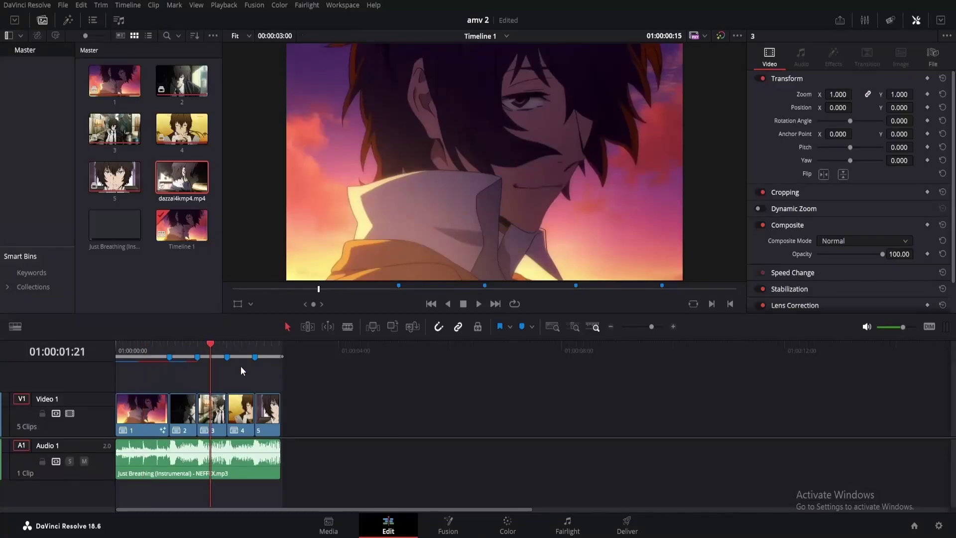
click(448, 524)
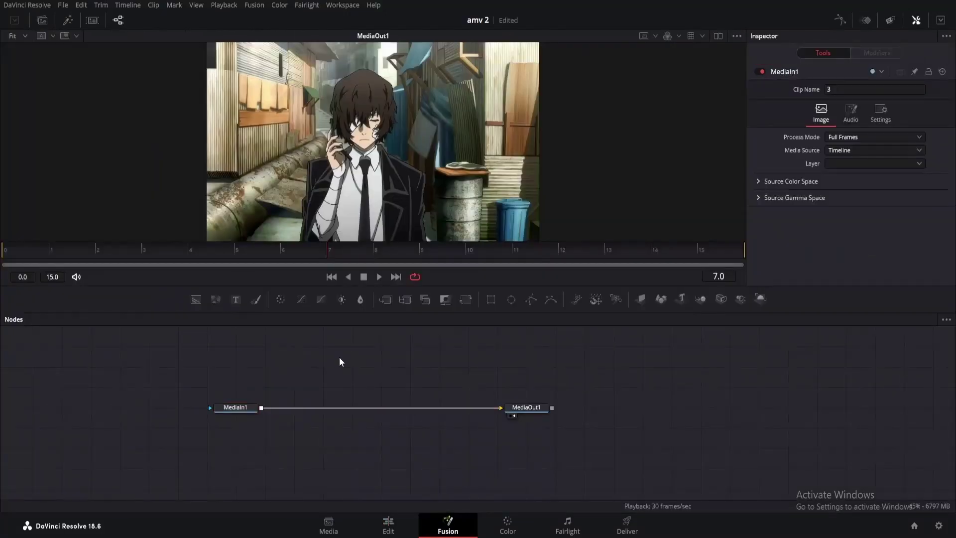
key(ctrl+v)
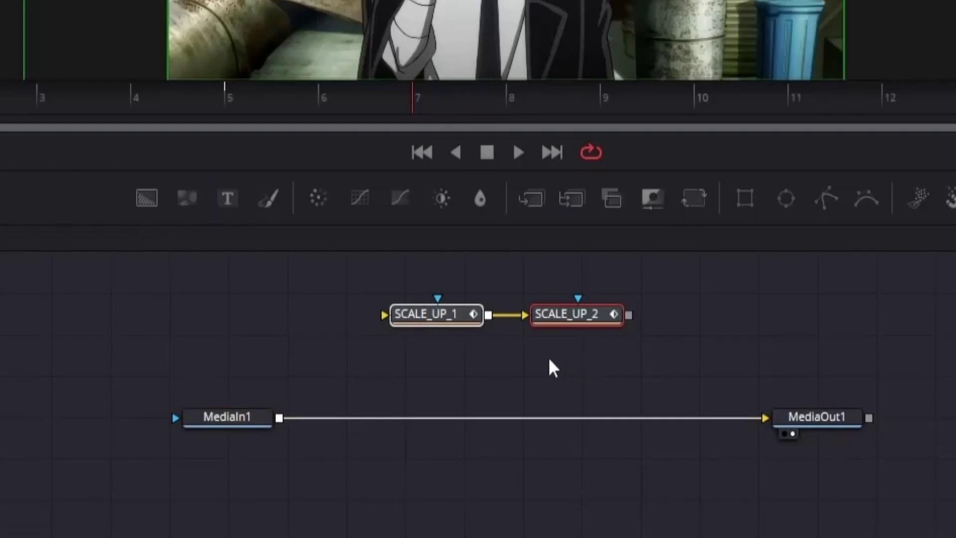
click(550, 360)
drag(444, 322, 443, 426)
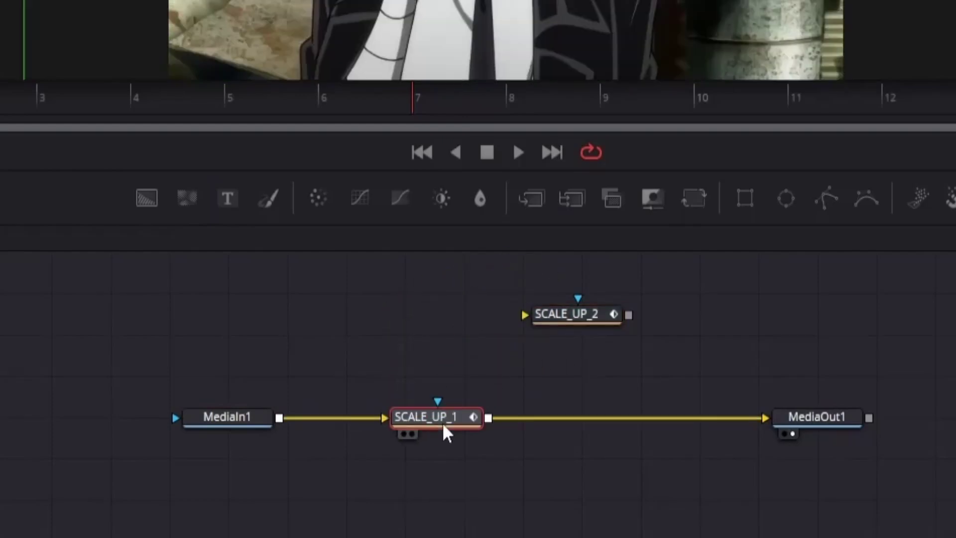
mouse_move(570, 314)
mouse_down()
mouse_move(684, 278)
mouse_move(610, 421)
mouse_up()
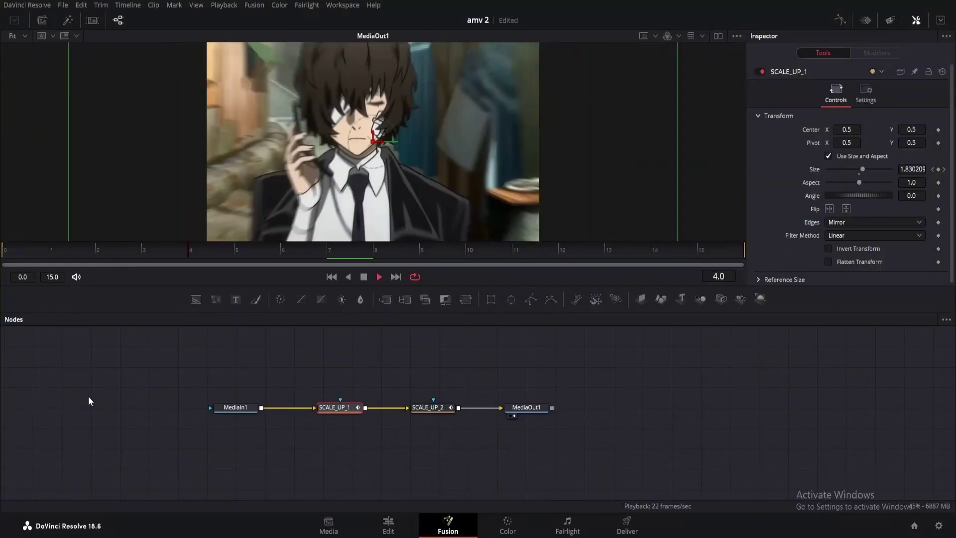
key(space)
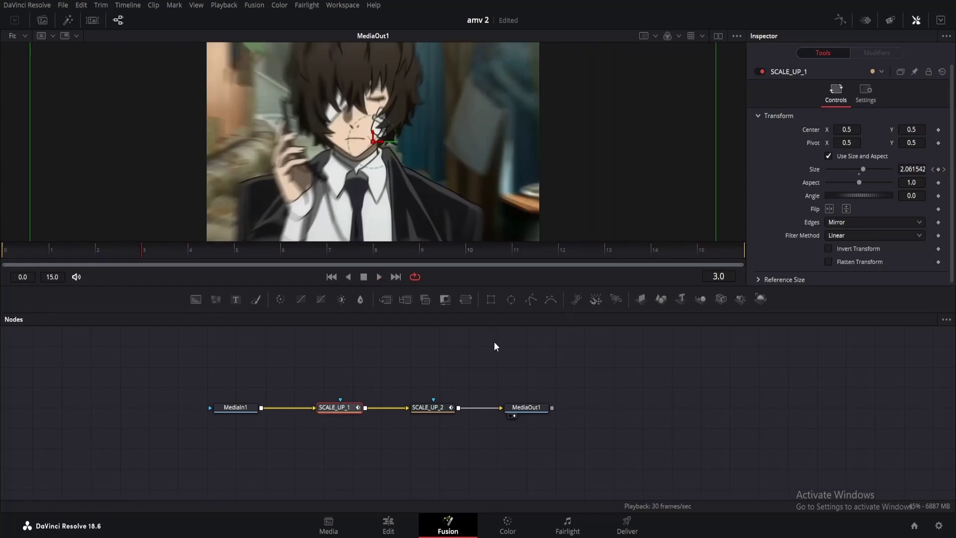
- Show SCALE_UP_1's Size keyframes in the Keyframes timeline, fitted to the clip, with the playhead at frame 12
click(627, 384)
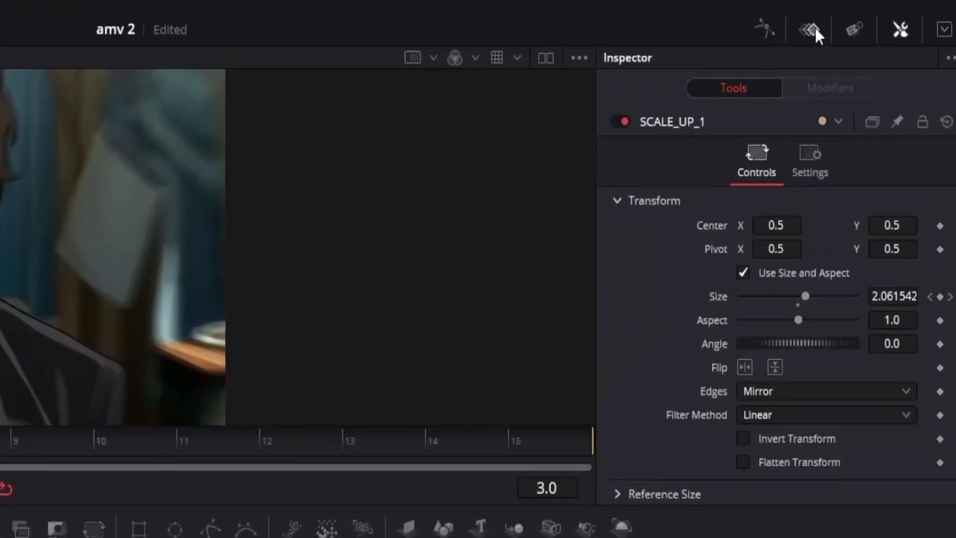
click(815, 27)
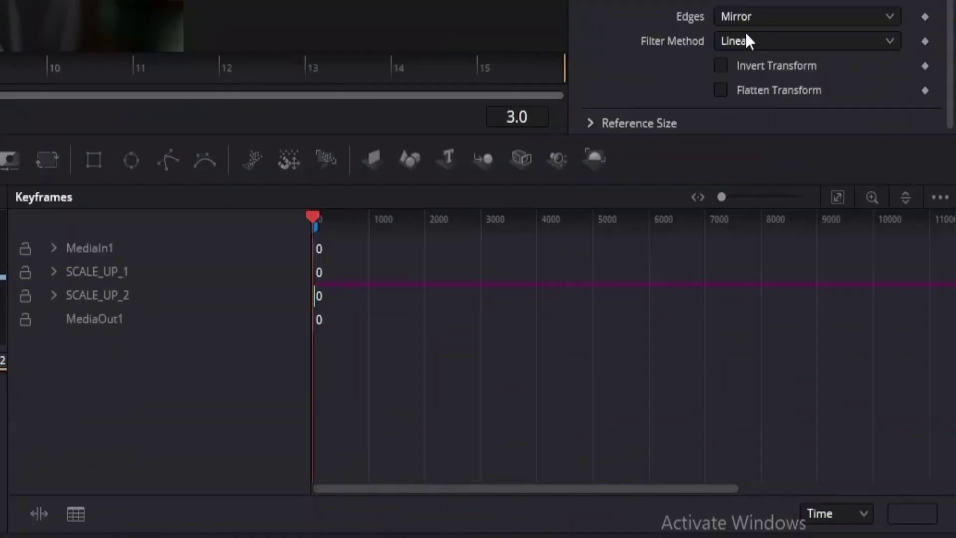
click(54, 272)
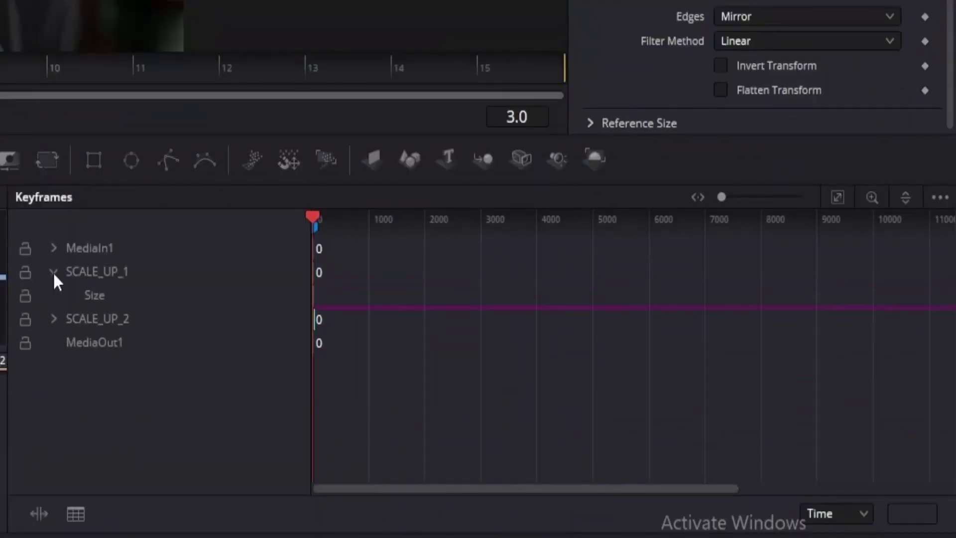
click(838, 197)
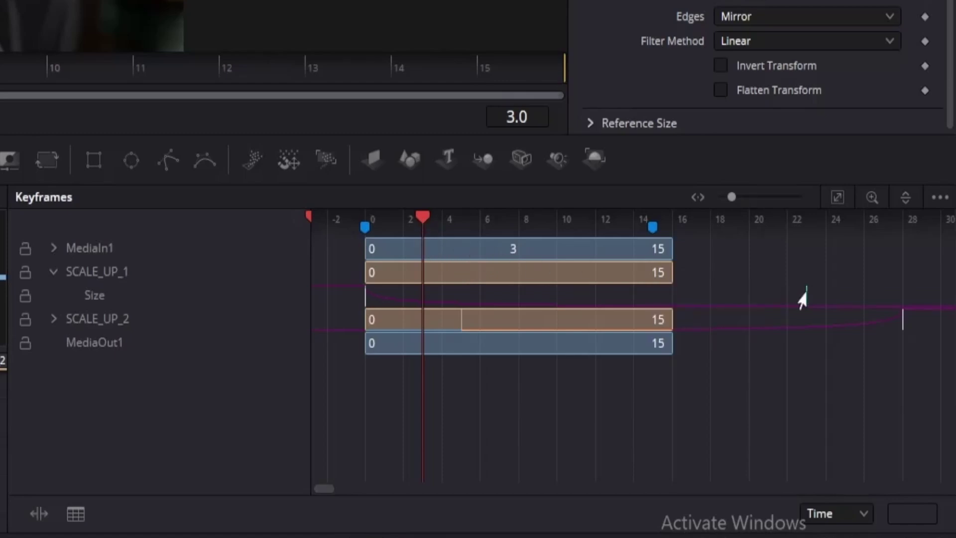
click(506, 227)
drag(537, 234, 601, 251)
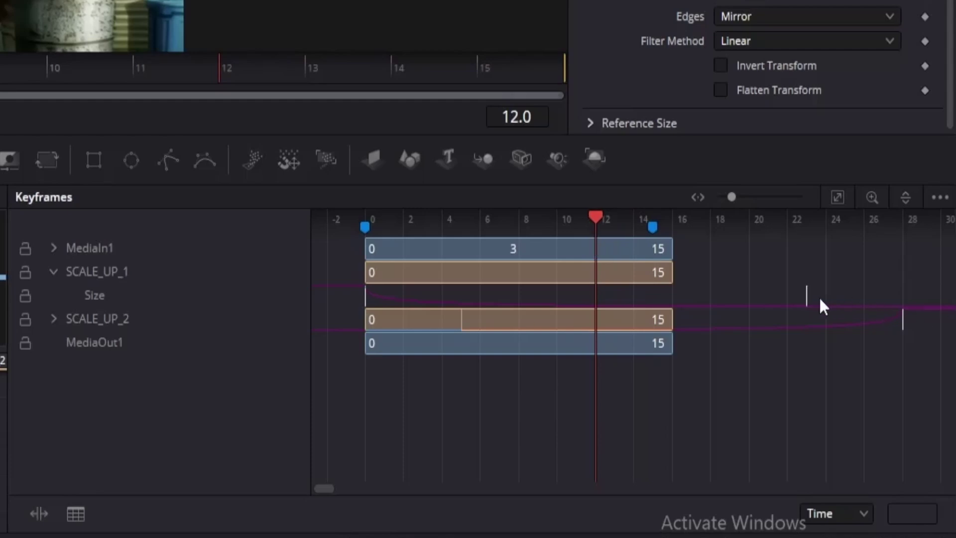
- Move SCALE_UP_1's last Size keyframe from frame 23 to frame 12
click(804, 295)
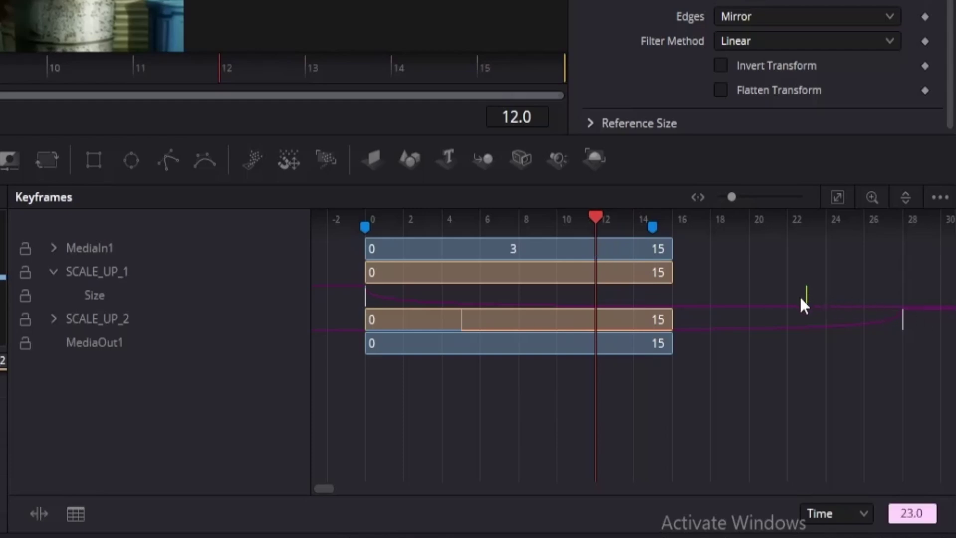
drag(801, 297, 603, 298)
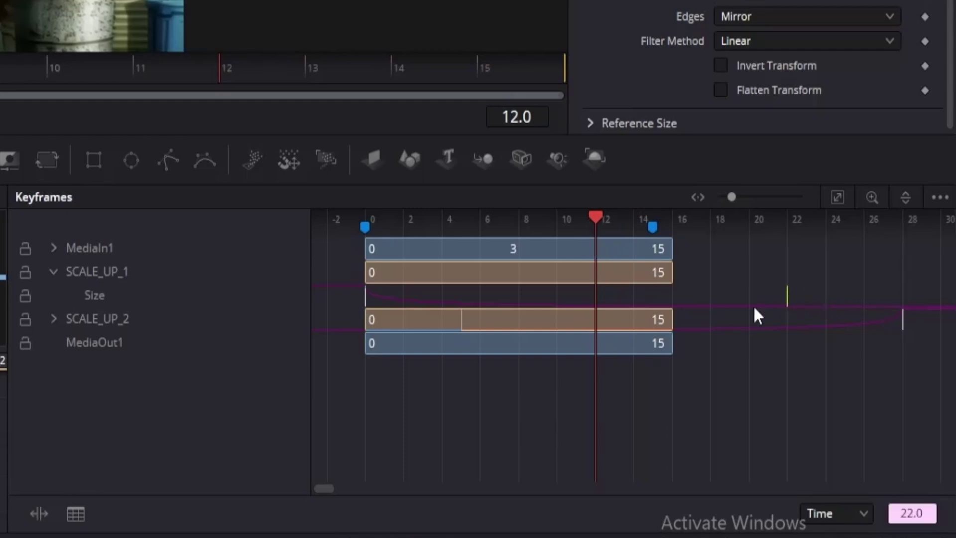
click(53, 319)
click(443, 219)
drag(442, 218, 426, 219)
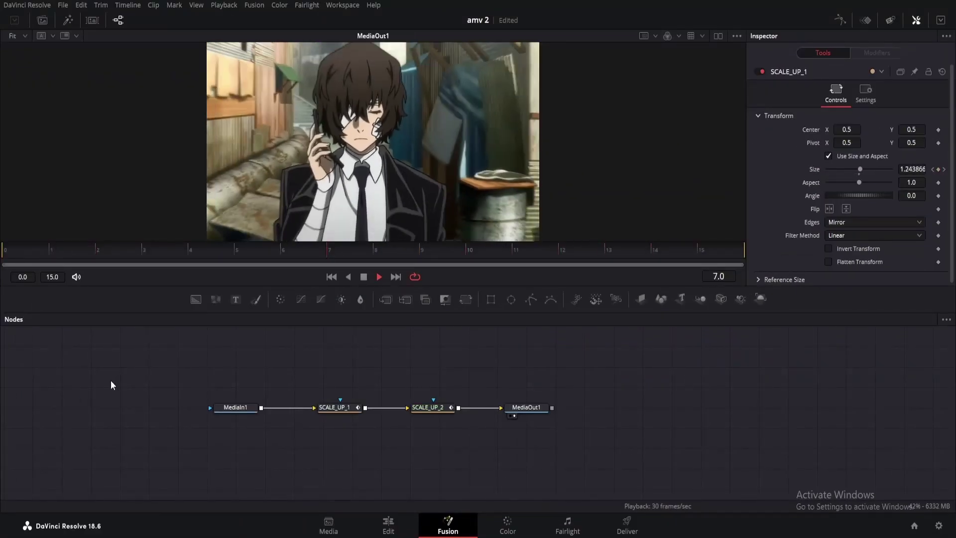
- Copy clip 2's two SCALE_DOWN nodes from its Fusion comp for clip 4
key(shift+4)
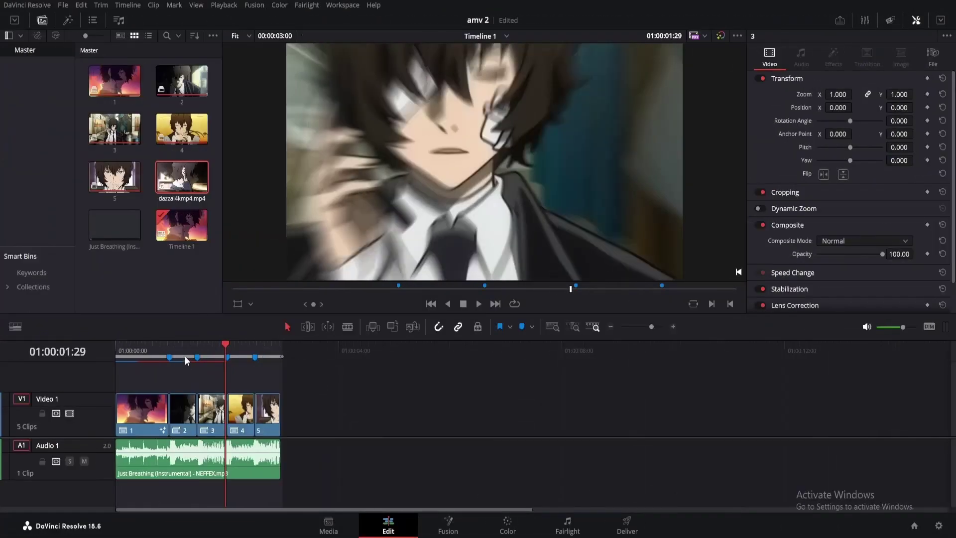
click(184, 351)
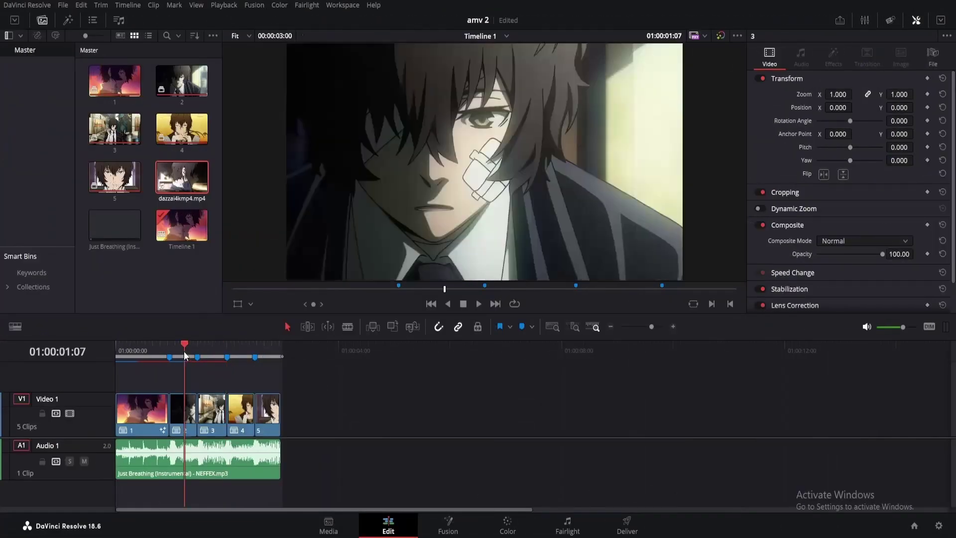
click(449, 524)
drag(370, 364, 474, 456)
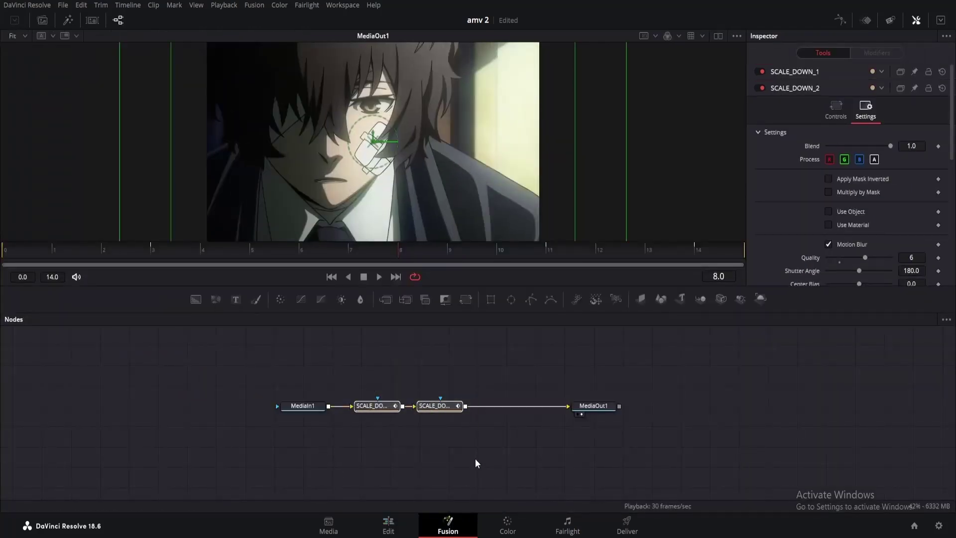
key(shift+4)
click(448, 524)
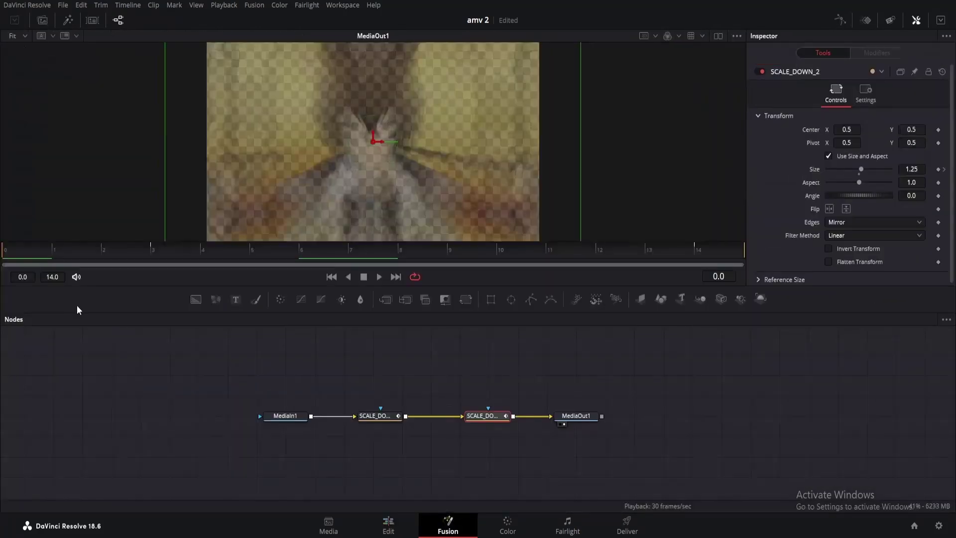
- Return to the Edit page and play the timeline from the start
click(379, 530)
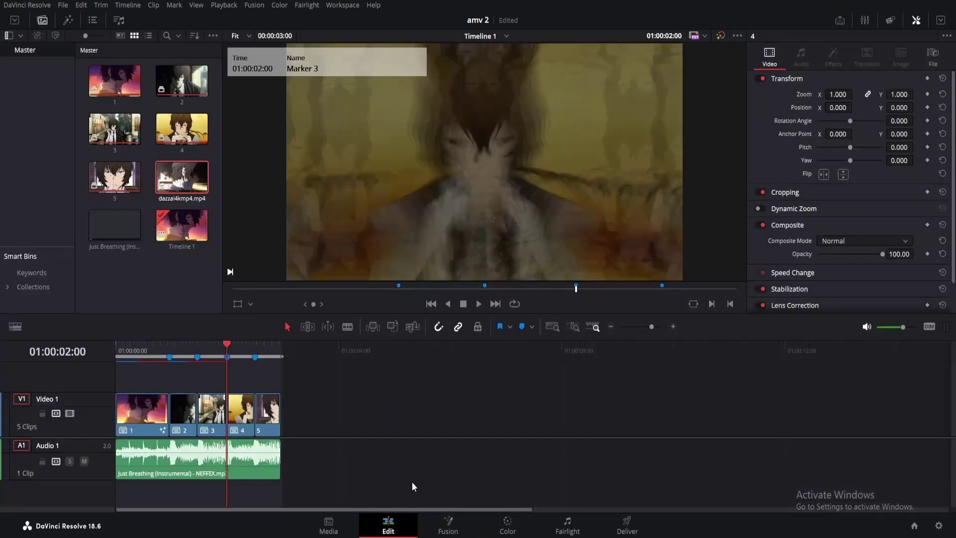
key(Home)
key(space)
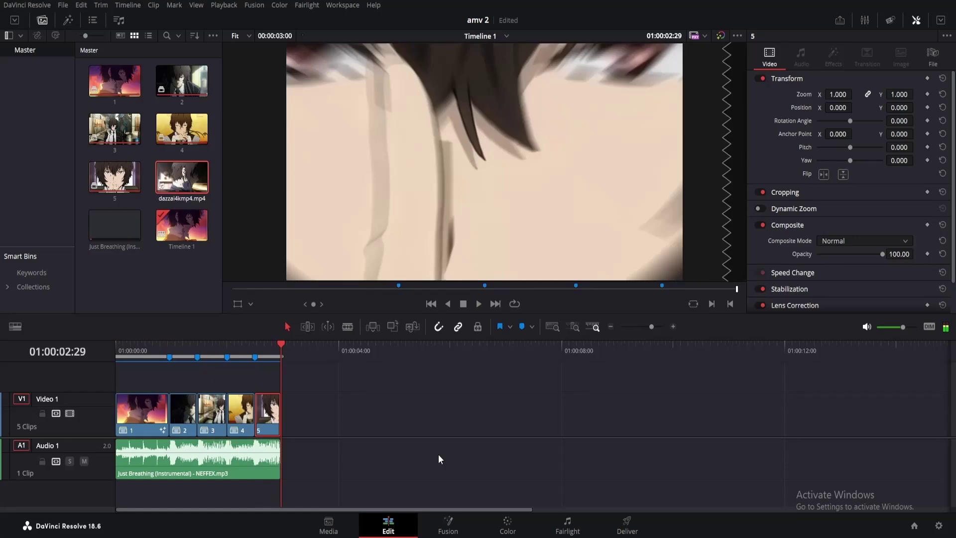
- Delete the first three beat markers on clip 1
click(348, 289)
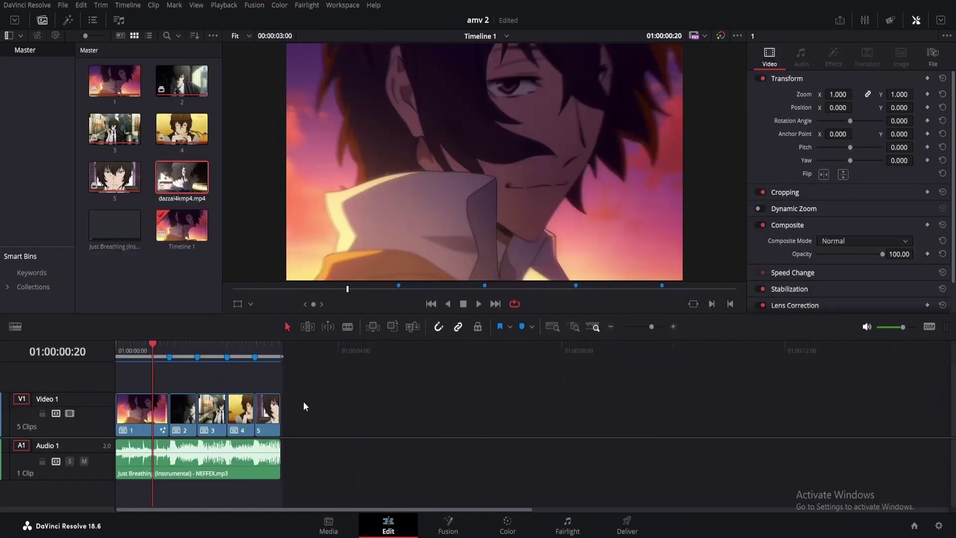
click(170, 357)
key(Delete)
key(Delete)
click(228, 357)
key(Delete)
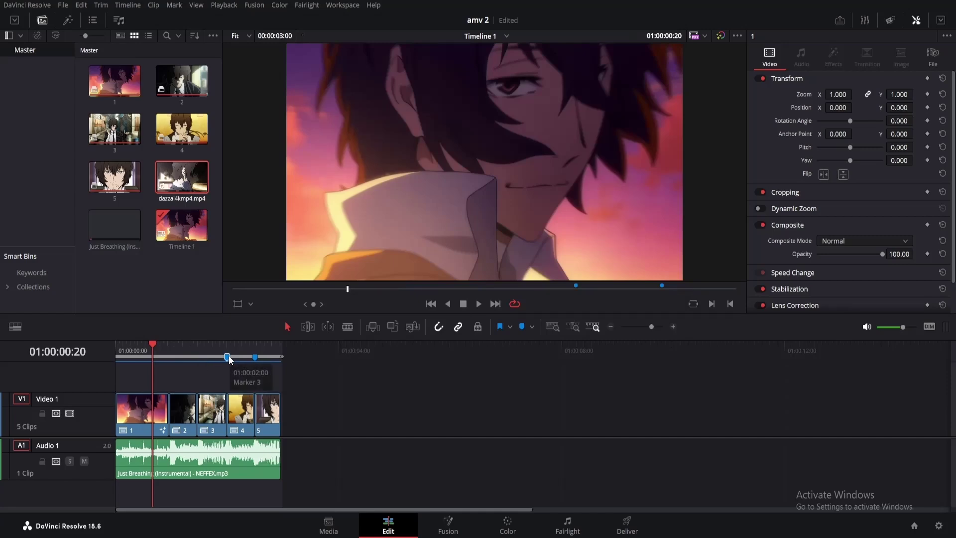
- Insert a Transform node named SHAKE after MediaIn1 in clip 1's Fusion comp
key(shift+5)
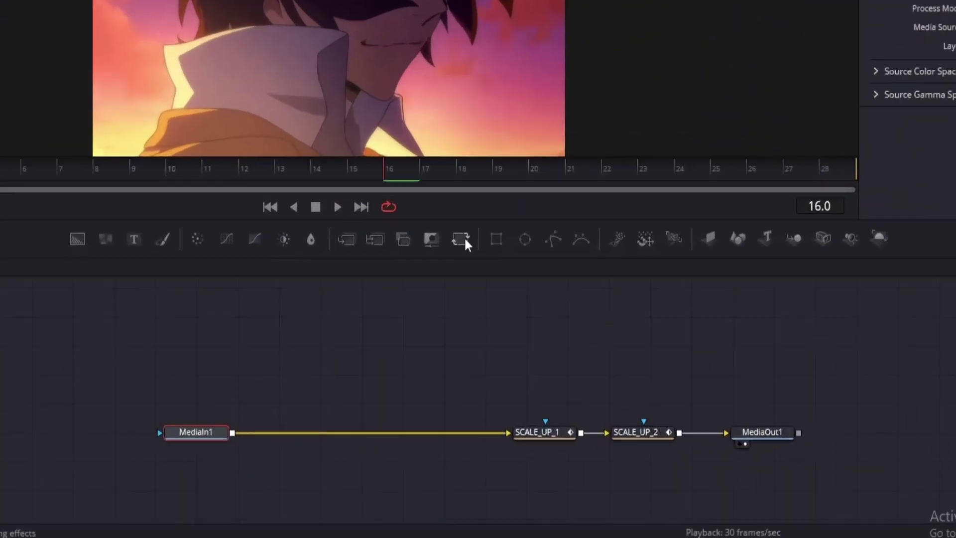
click(465, 299)
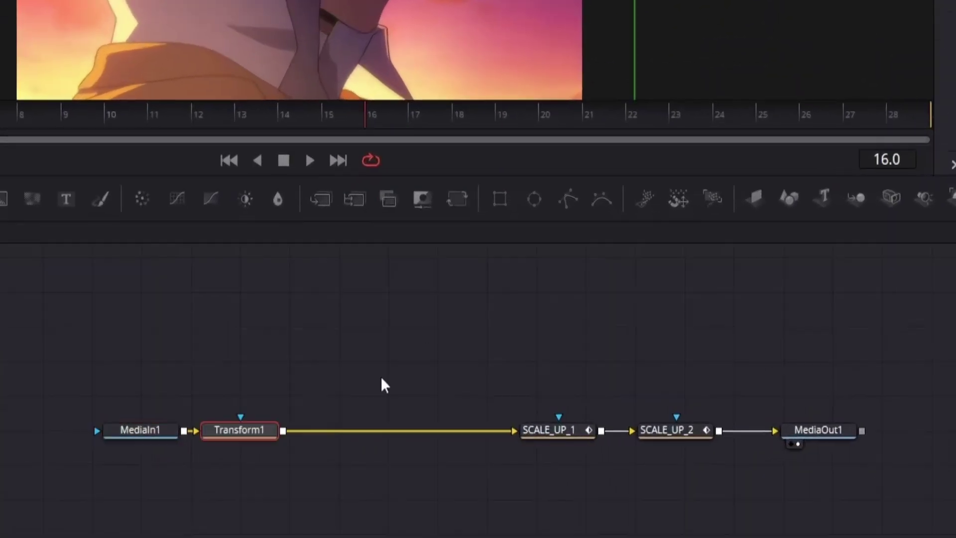
mouse_move(355, 440)
mouse_down()
mouse_move(417, 420)
mouse_move(375, 429)
mouse_up()
key(F2)
text(SHAKE)
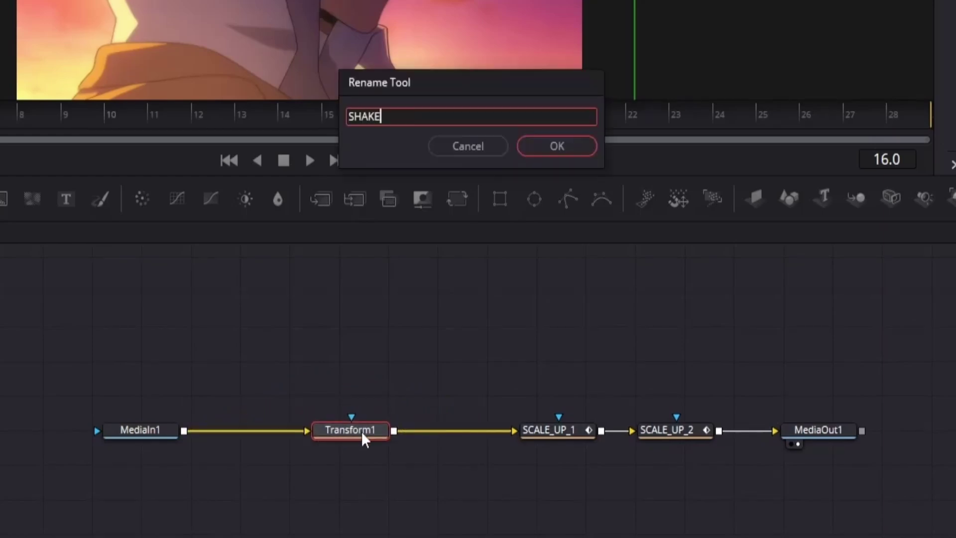
key(Return)
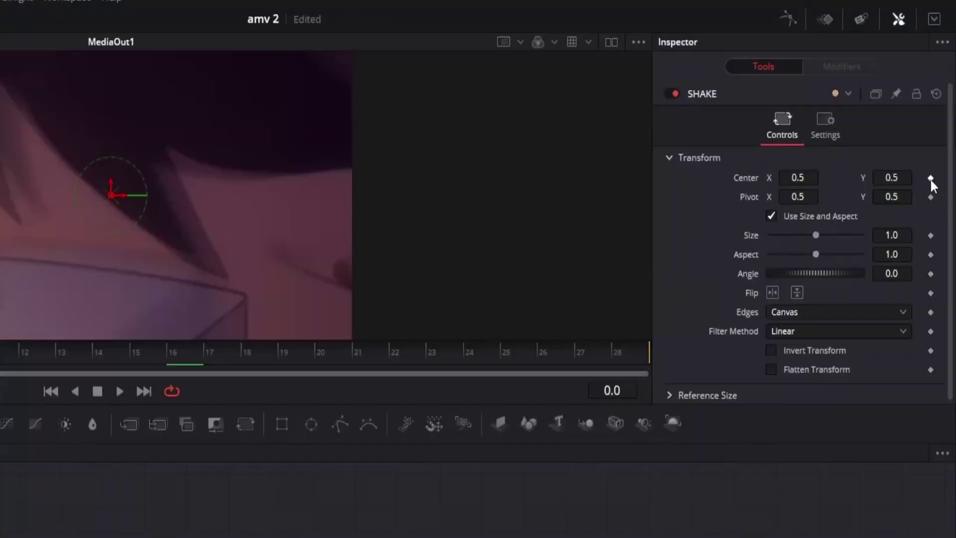
- Keyframe SHAKE's Center and Angle at frame 0 and select those keys in the Keyframes timeline
click(938, 130)
click(912, 456)
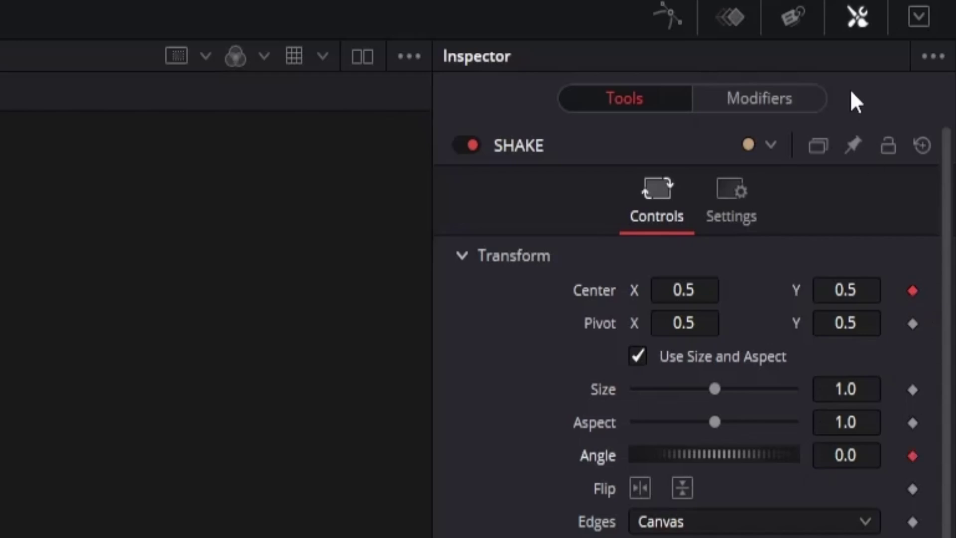
click(739, 22)
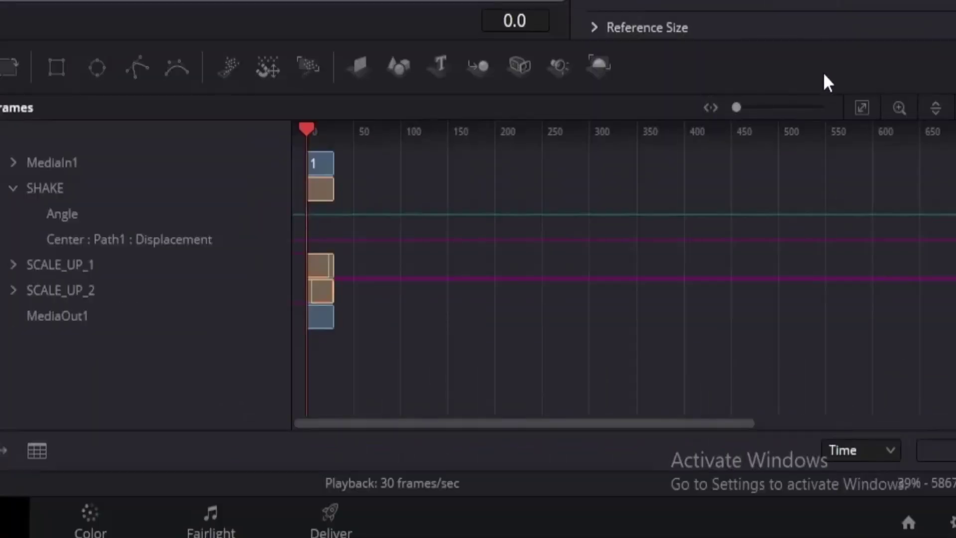
click(862, 110)
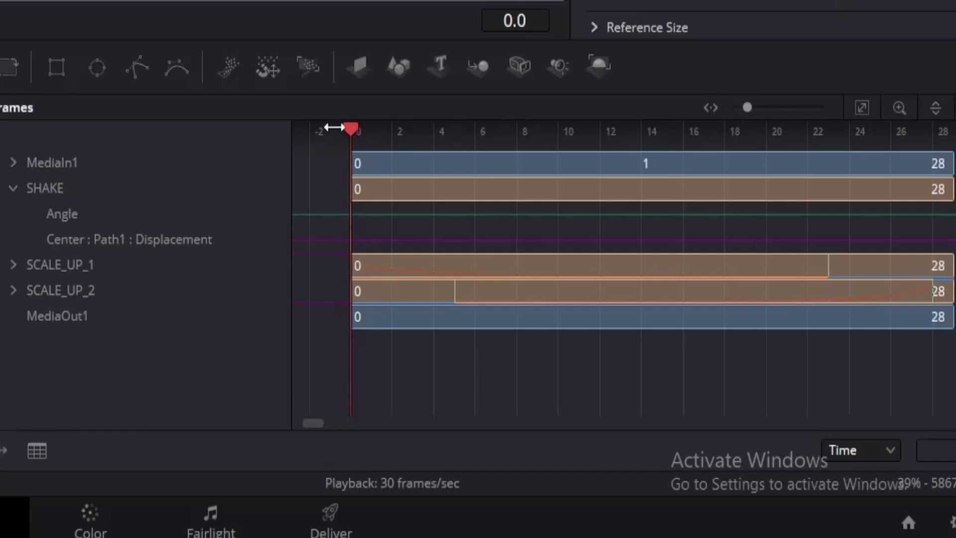
drag(347, 134, 309, 132)
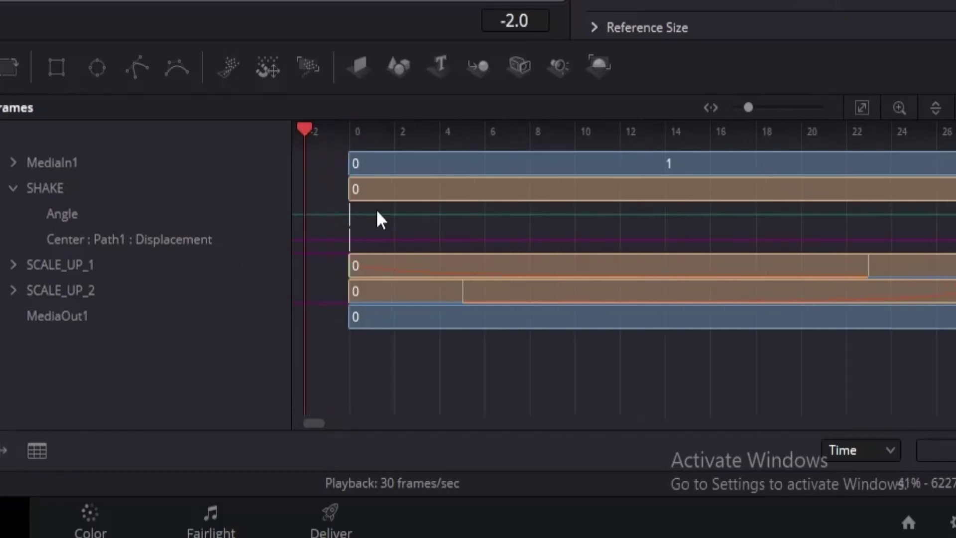
drag(377, 208, 339, 249)
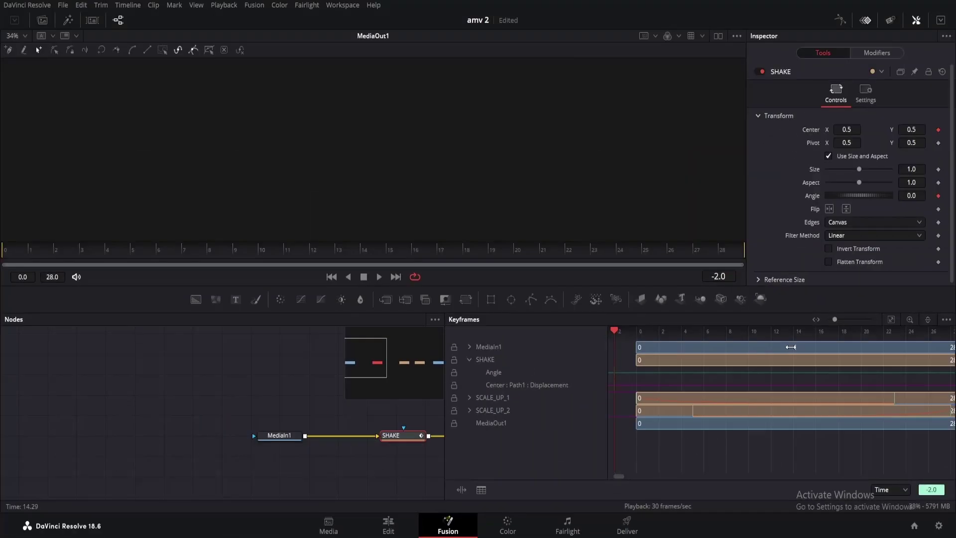
- Keyframe SHAKE's Center at 0.55/0.6 and Angle at -3
click(871, 22)
click(11, 254)
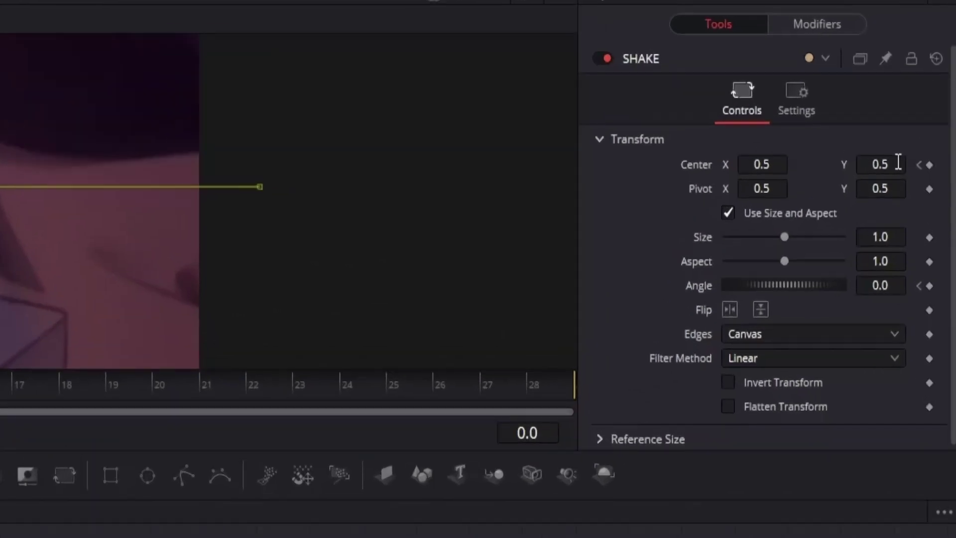
click(898, 163)
click(779, 165)
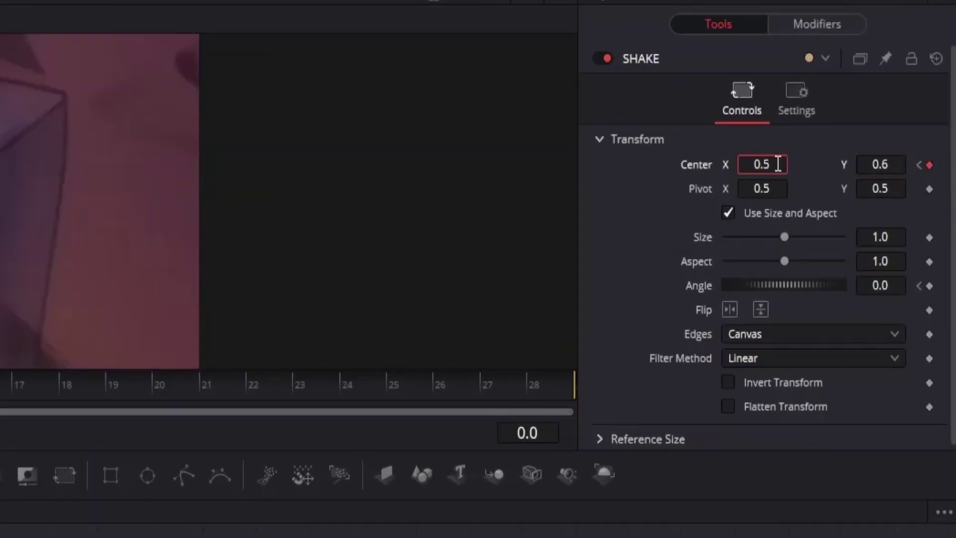
text(5)
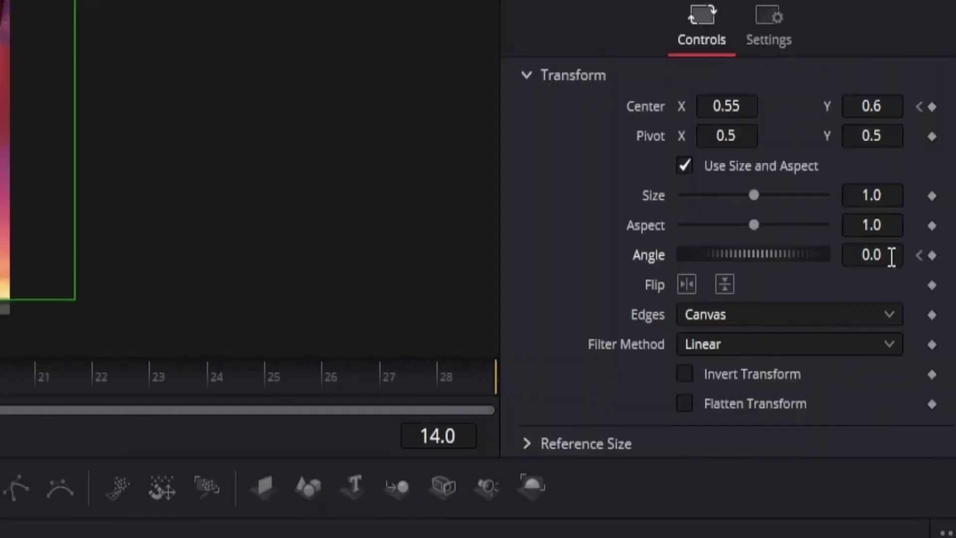
click(844, 255)
text(-3)
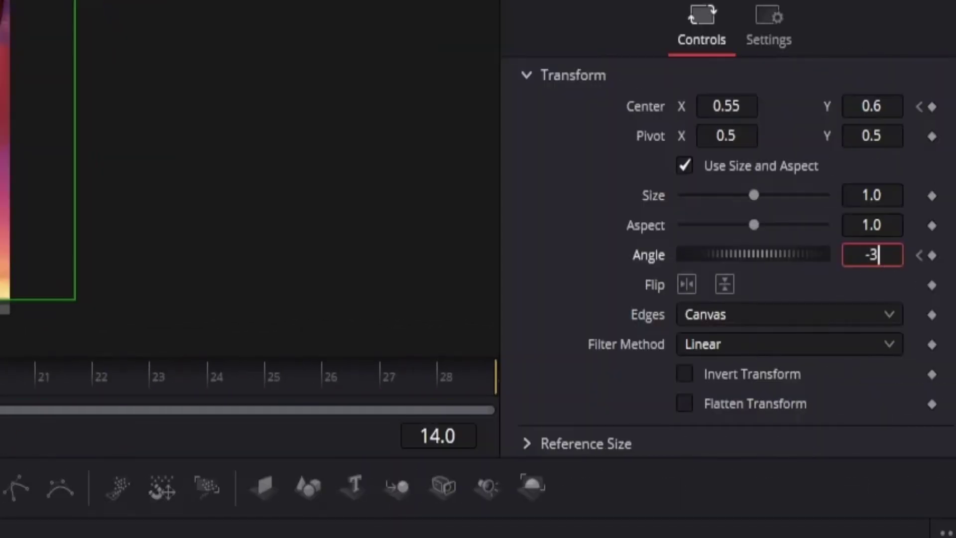
key(Return)
- Set SHAKE's Edges to Mirror and Size to 1.025
click(713, 315)
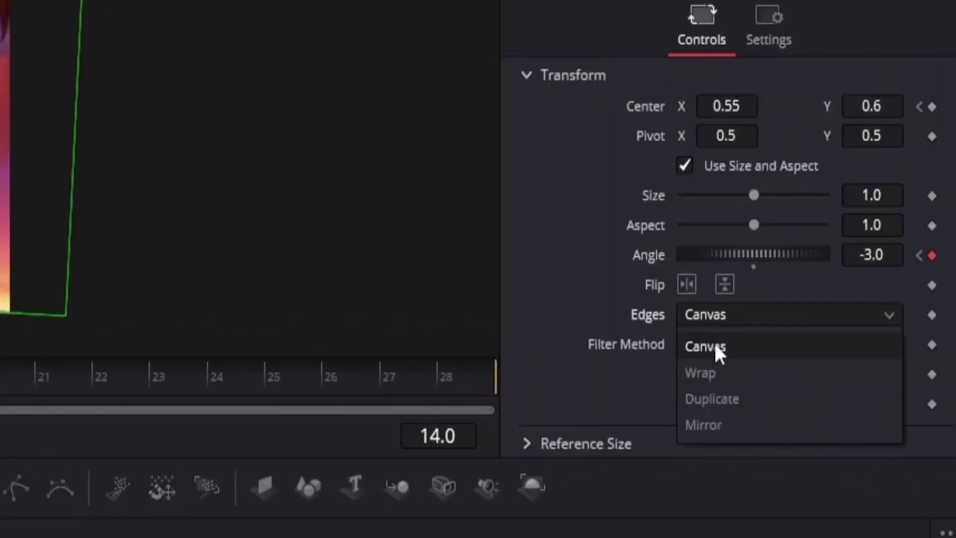
click(711, 425)
drag(887, 197, 890, 196)
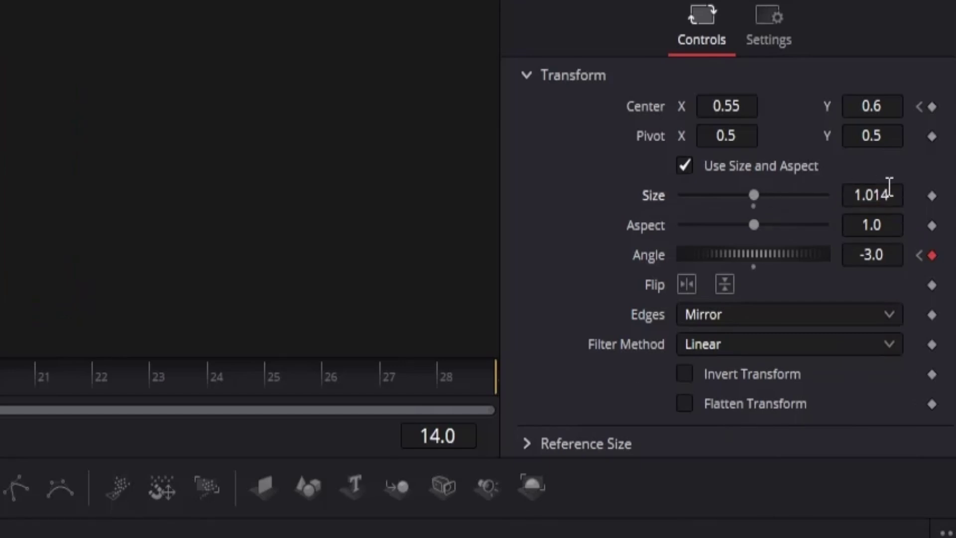
drag(890, 187, 889, 190)
- On the last frame, keyframe Center Y back to 0.5 and Angle back to 0
click(381, 377)
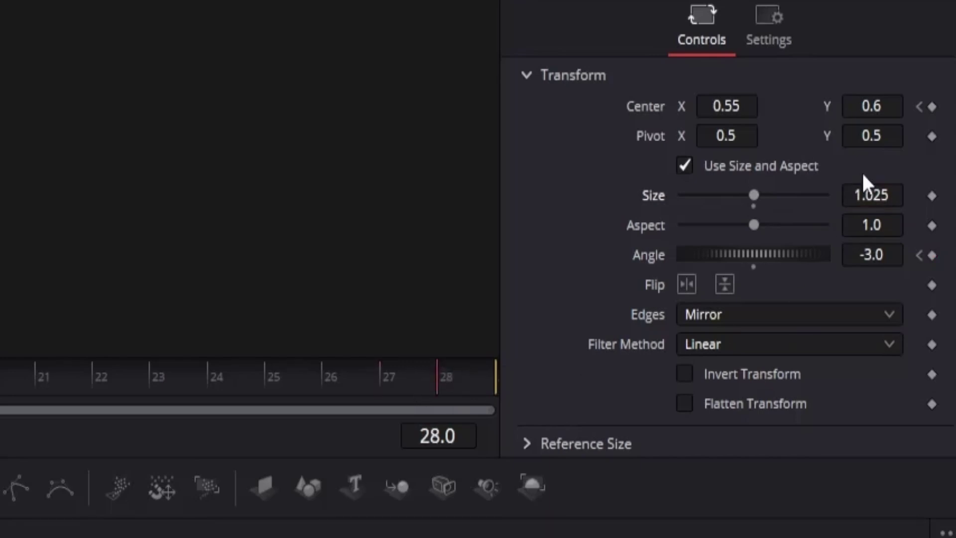
click(890, 106)
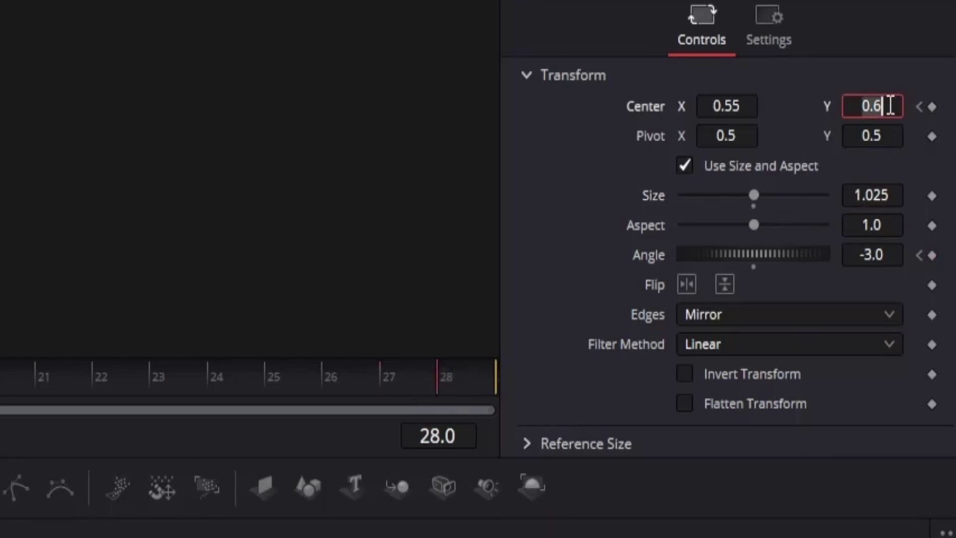
key(BackSpace)
text(0.5)
key(Return)
click(890, 255)
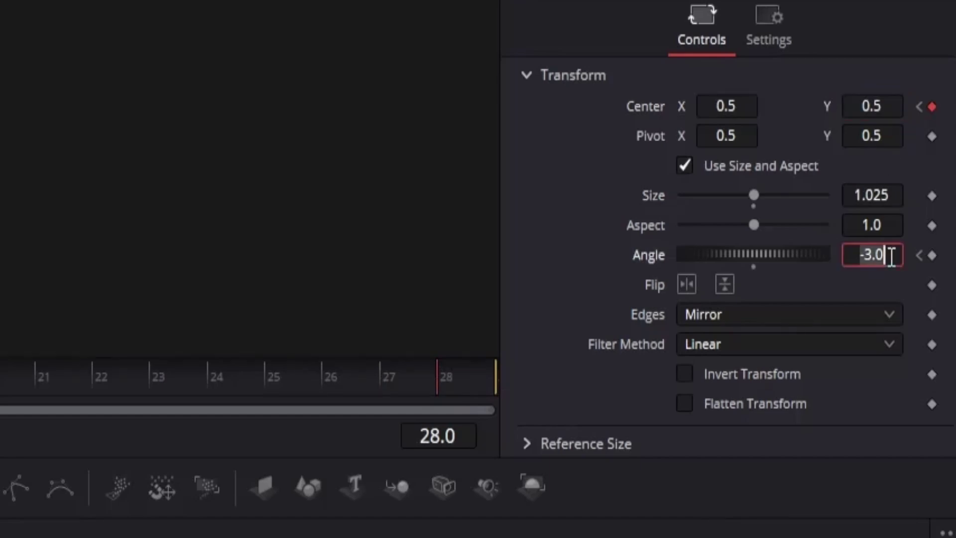
text(0)
key(Return)
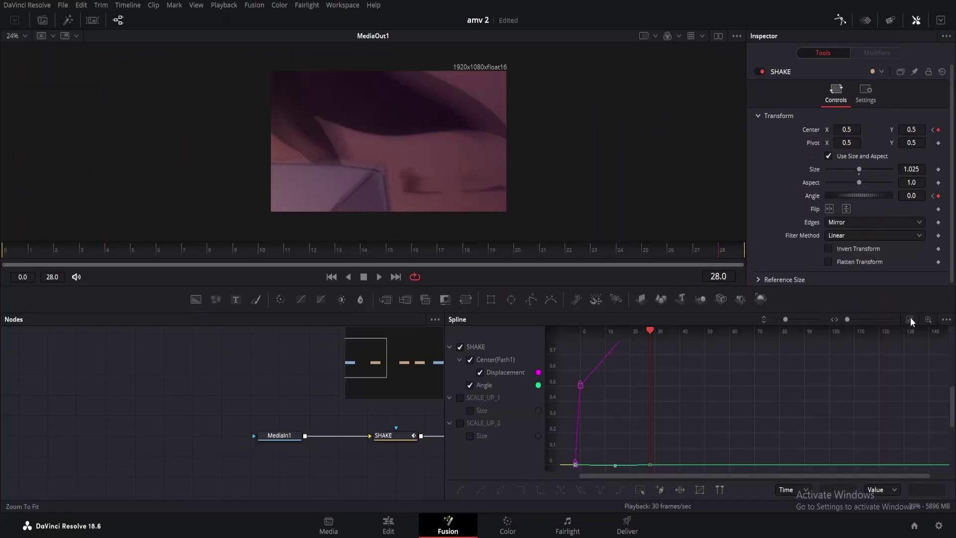
- Smooth all of SHAKE's keyframe curves in the spline graph
click(910, 320)
drag(933, 343, 588, 470)
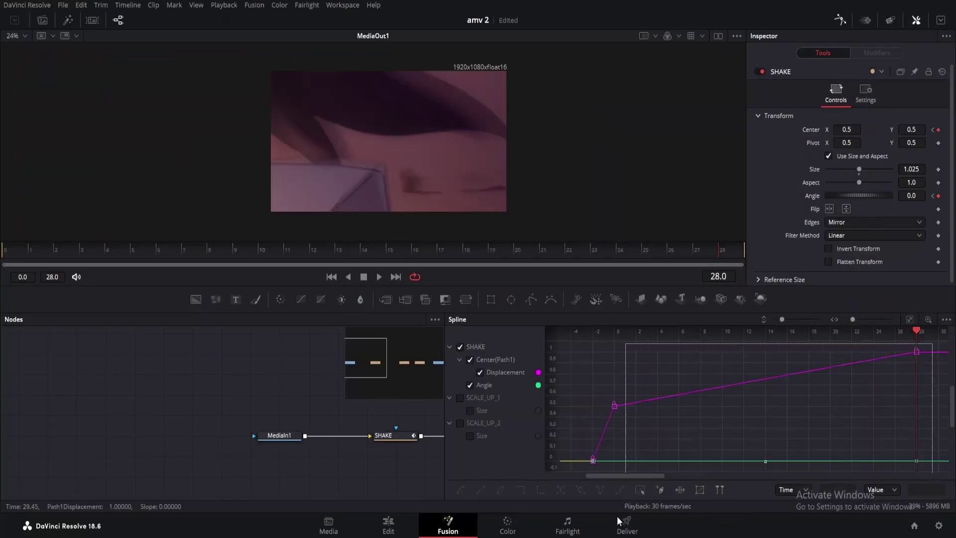
key(shift+s)
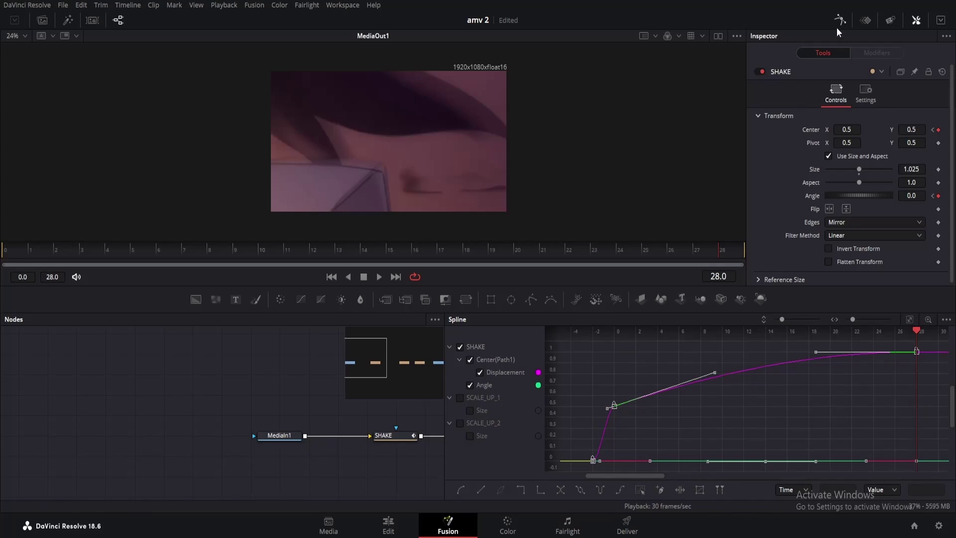
click(840, 21)
- Shift SHAKE's Angle keyframe later, then play the timeline on the Edit page
click(762, 71)
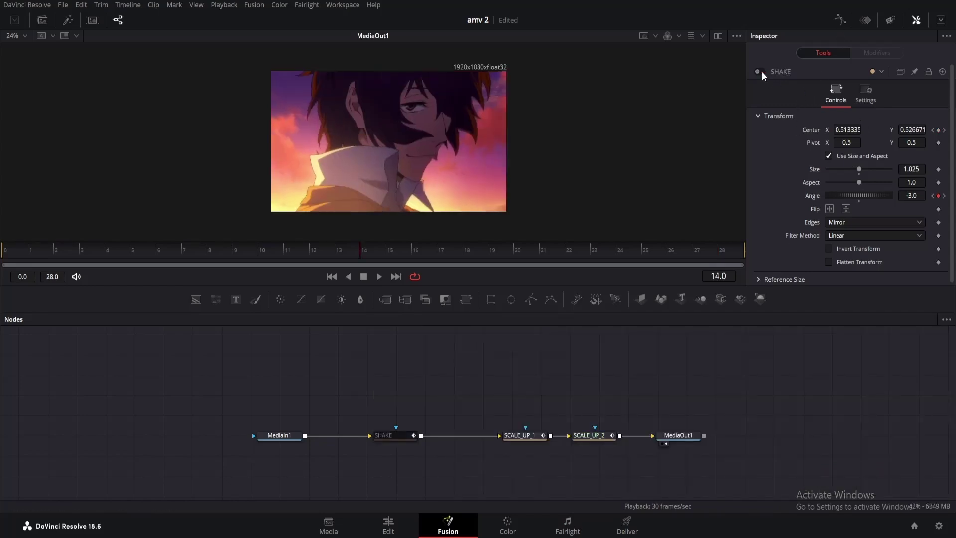
click(398, 436)
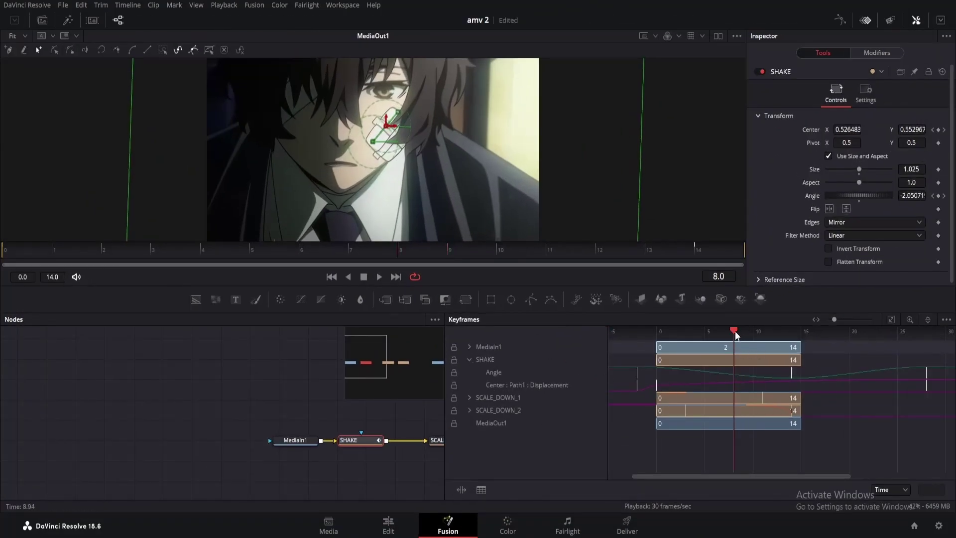
drag(743, 331, 725, 331)
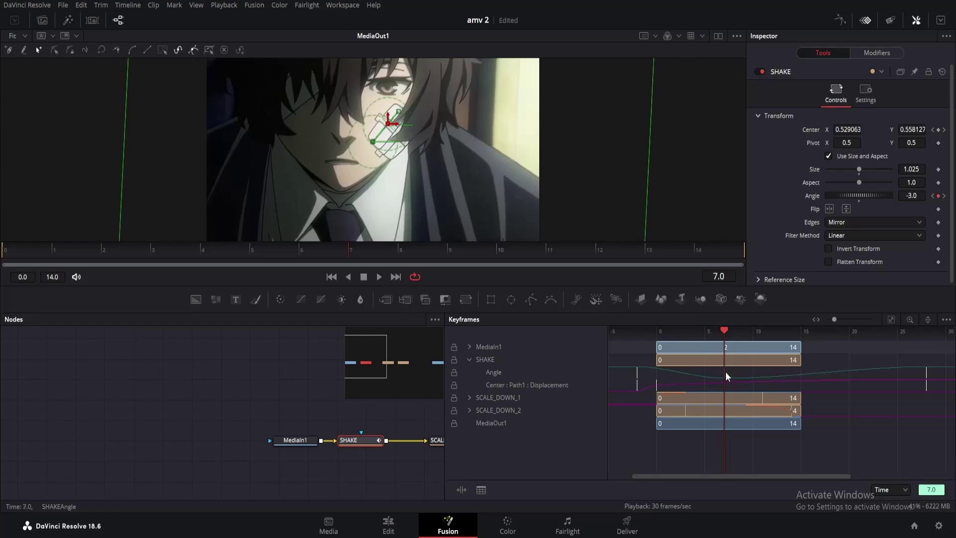
drag(730, 375, 807, 388)
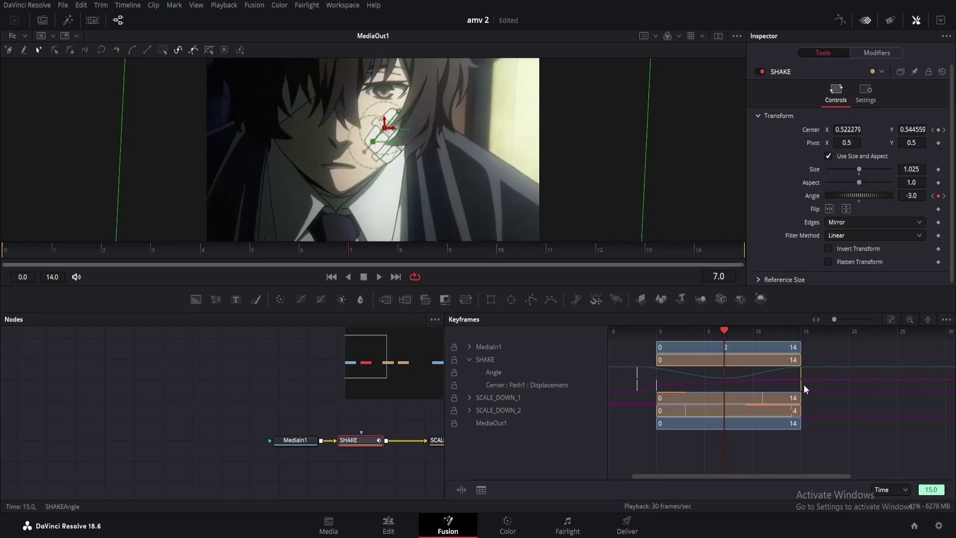
key(shift+4)
key(space)
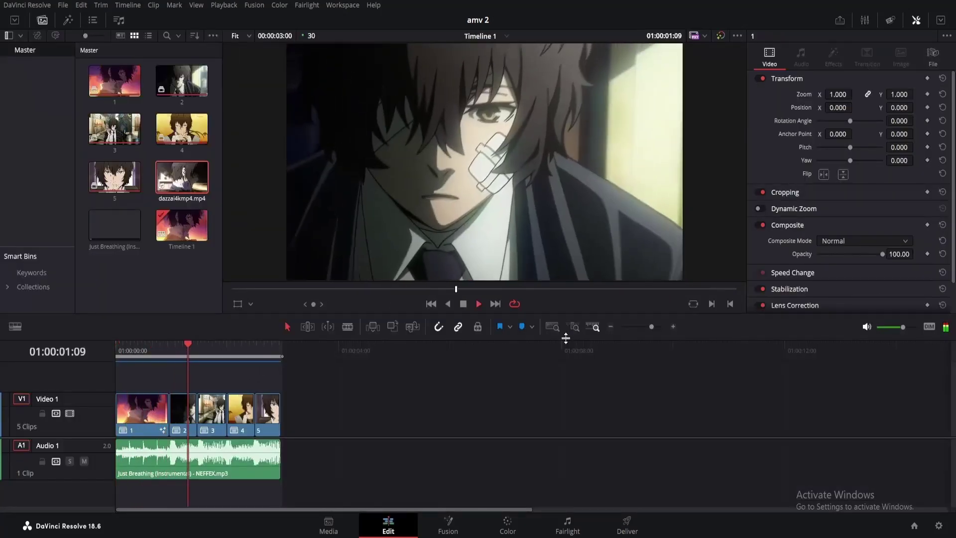